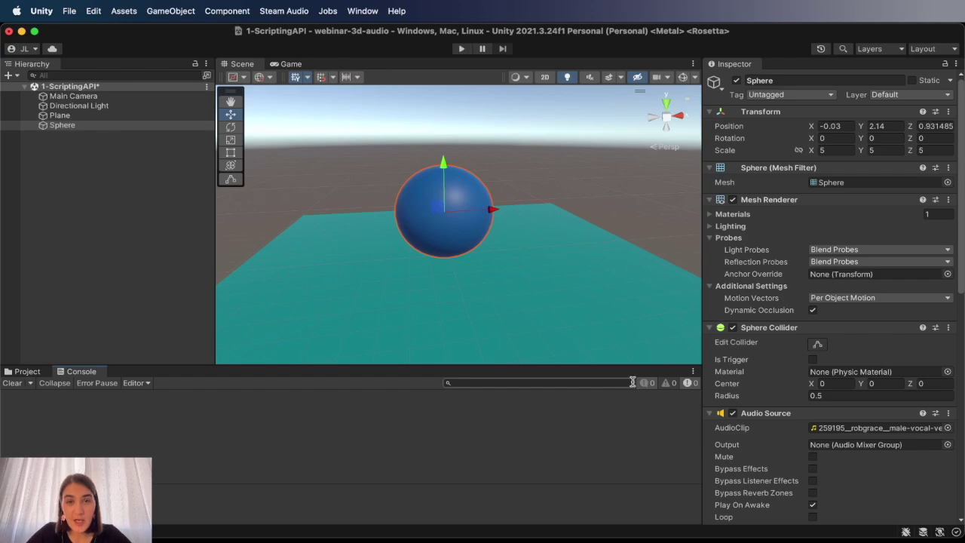
- Examine the properties and components of the Plane, Sphere, Directional Light and Main Camera objects in the scene
left_click(510, 323)
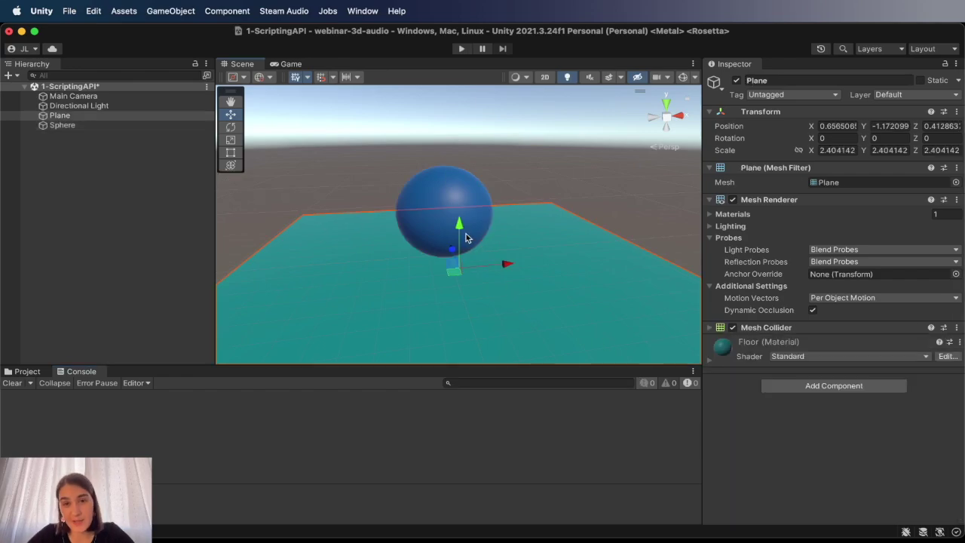
left_click(453, 200)
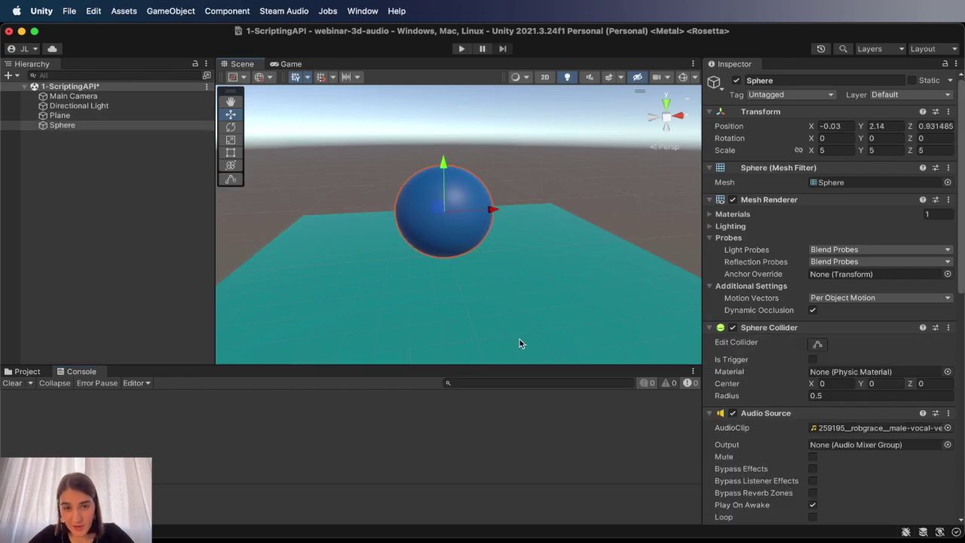
left_click(75, 106)
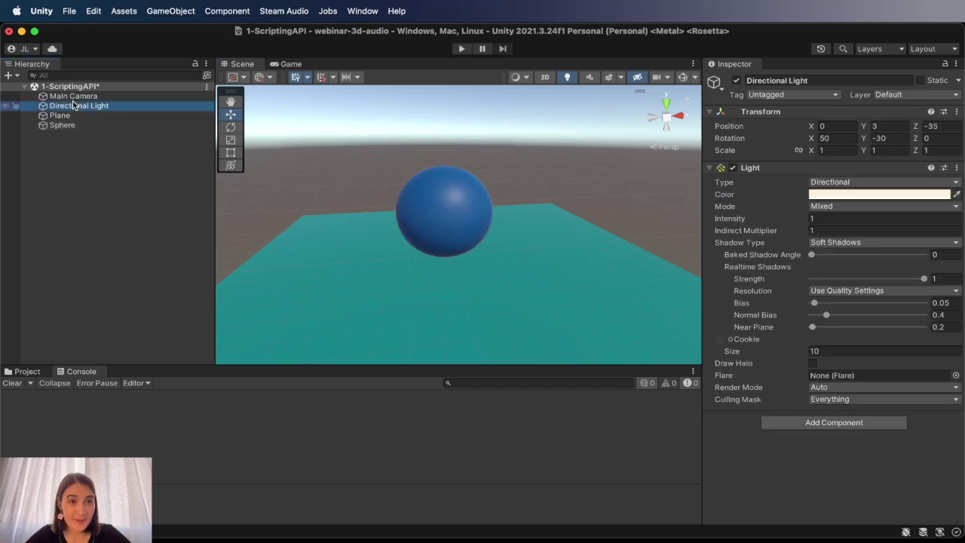
left_click(72, 97)
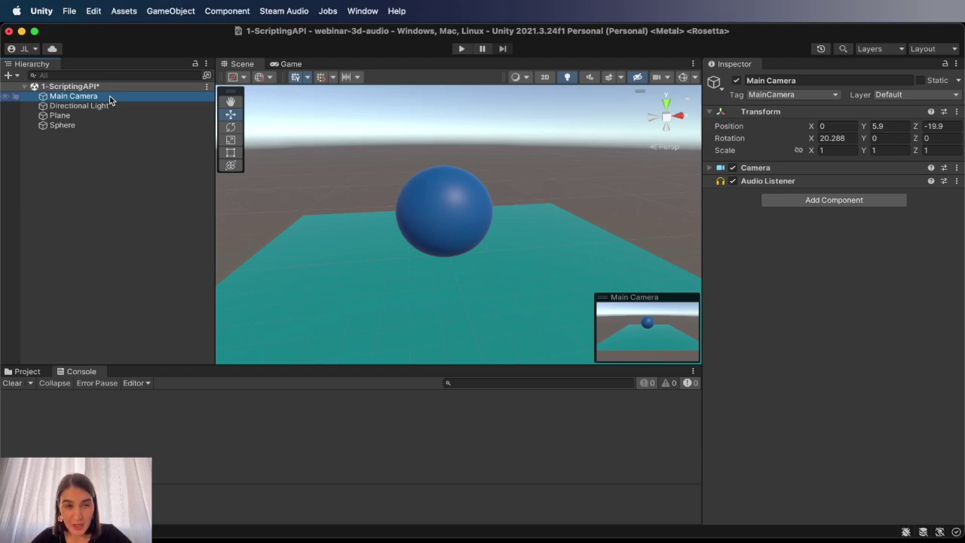
key("Down")
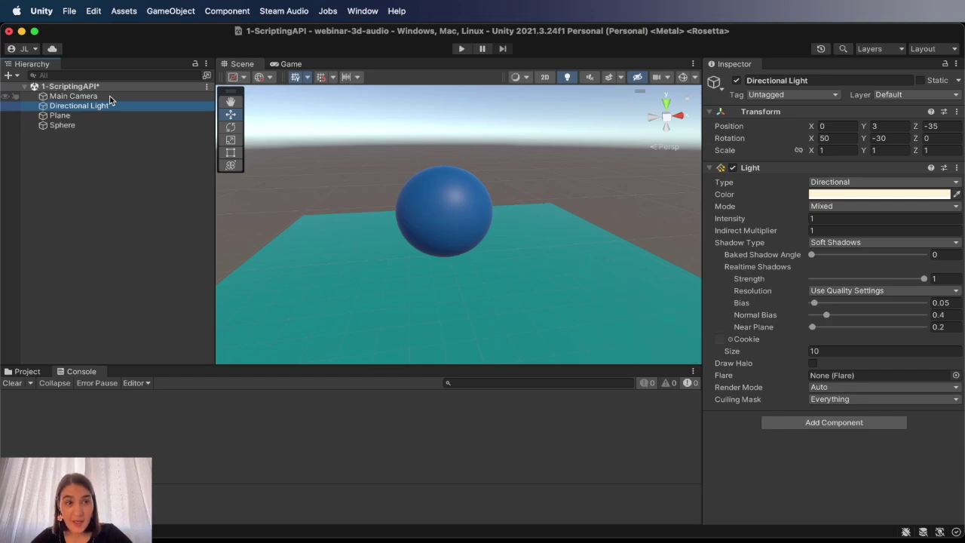
key("Down")
key("Down")
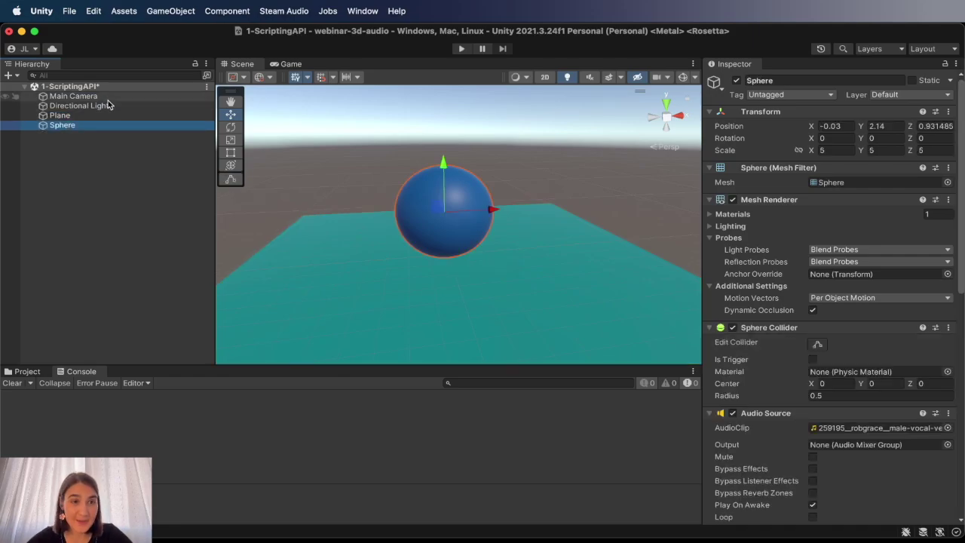
left_click(110, 97)
left_click(104, 106)
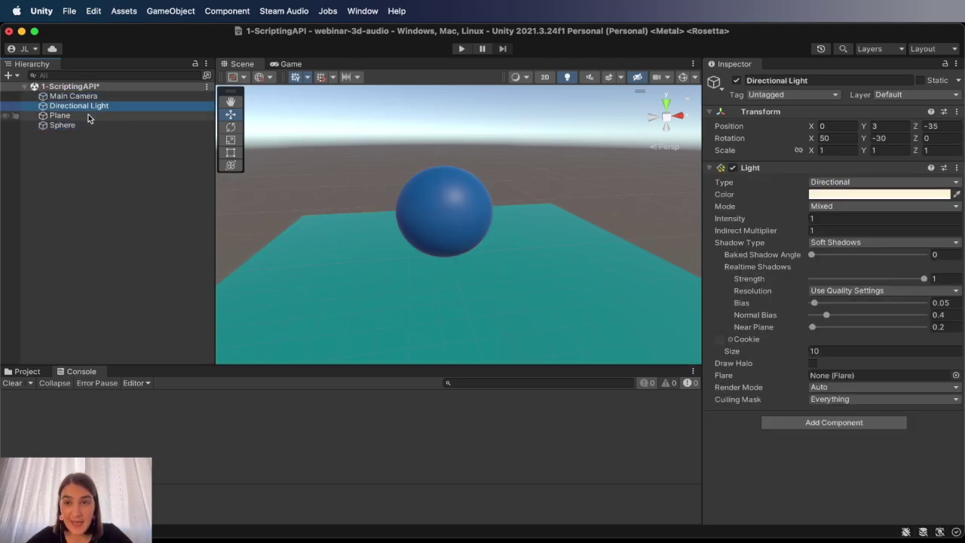
left_click(82, 116)
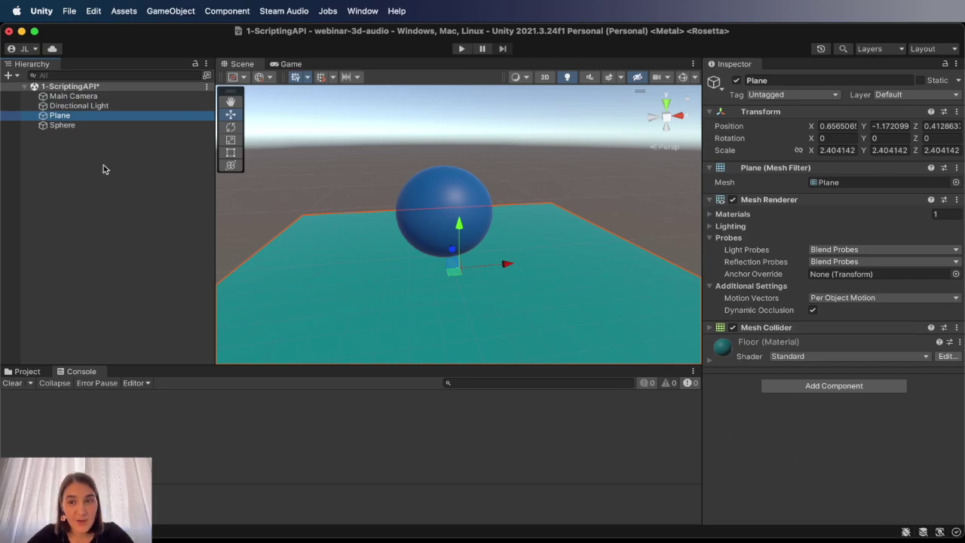
- Move the Sphere along its X axis to position 1.53
left_click(98, 126)
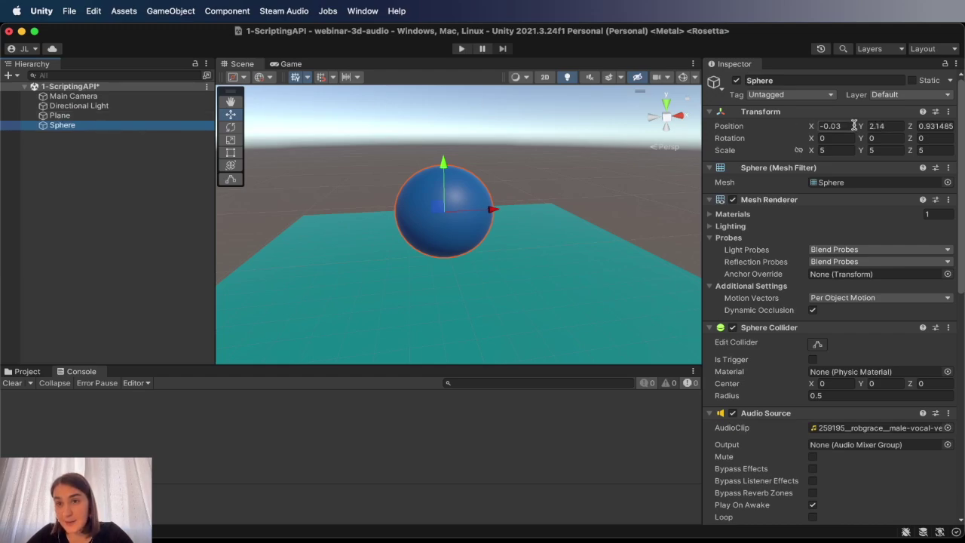
left_click_drag(812, 126, 848, 131)
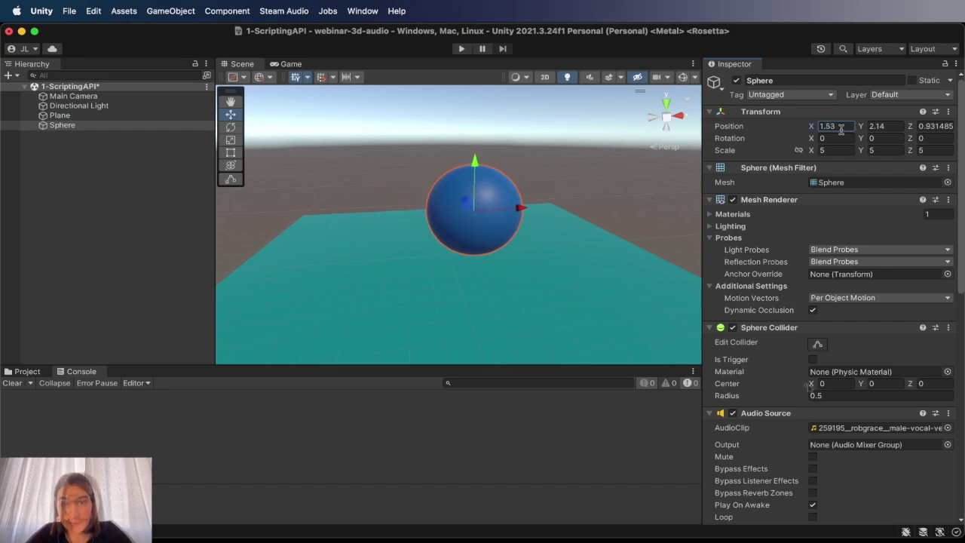
- Enlarge the area holding the project browser and console, leaving the console on display
left_click(36, 374)
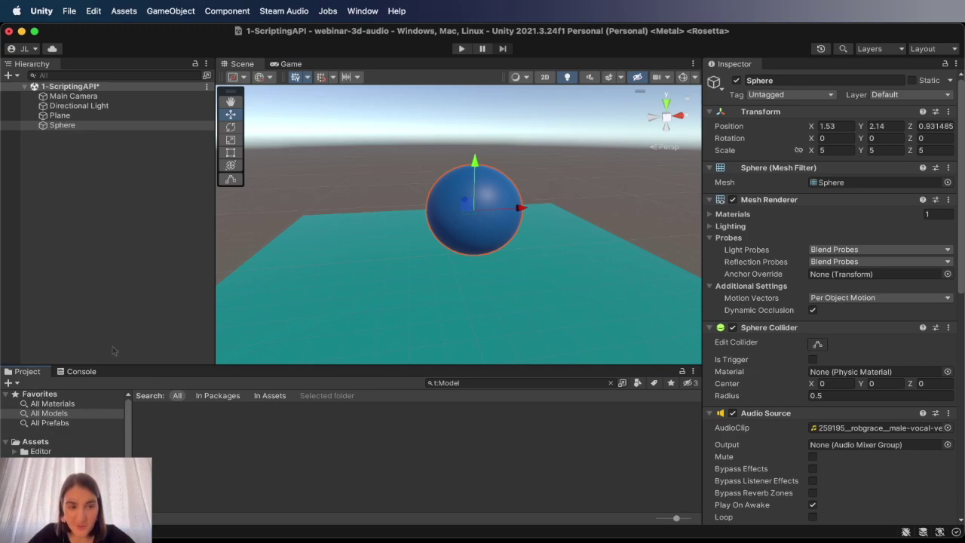
left_click_drag(129, 364, 141, 317)
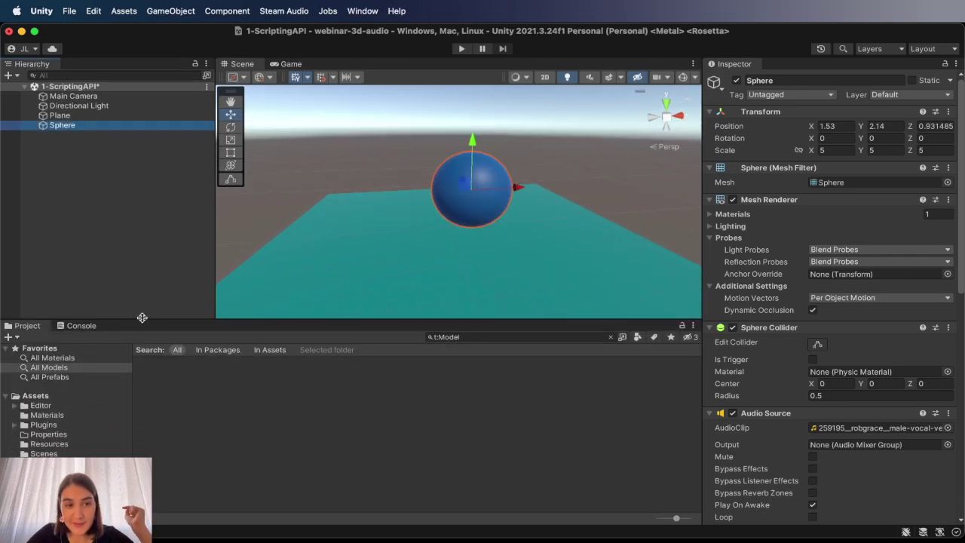
left_click(89, 327)
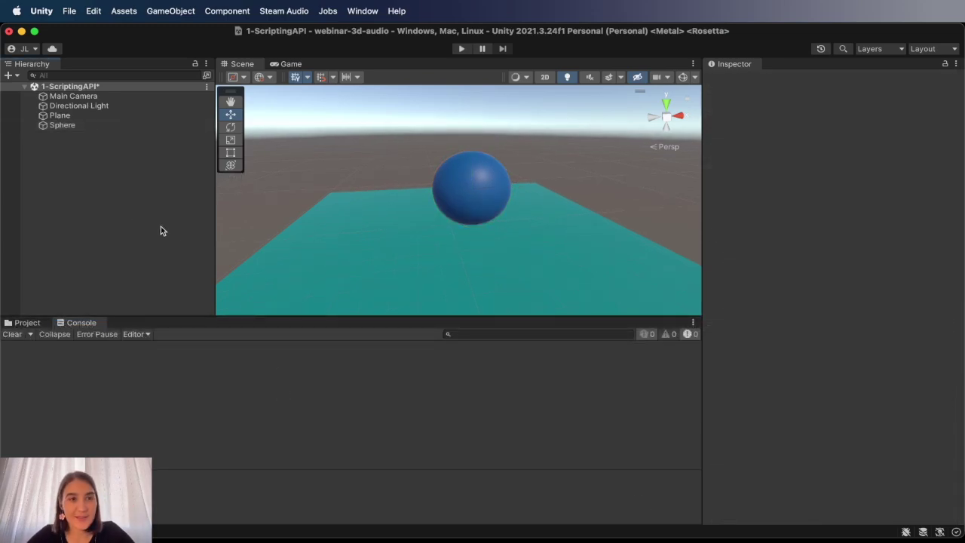
- Add an Audio Source component to the Sphere and assign the male-vocal audio clip whose name begins with 259195
left_click(64, 126)
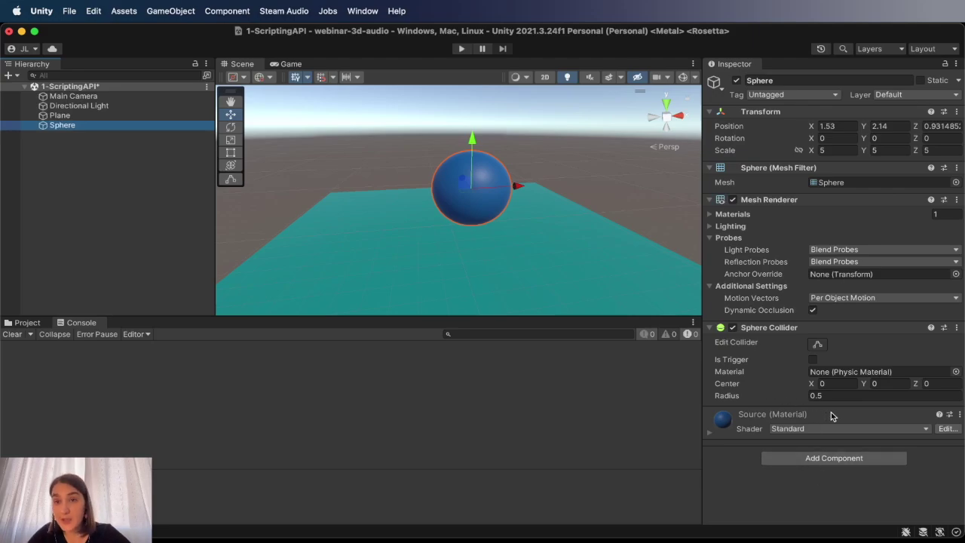
left_click(834, 460)
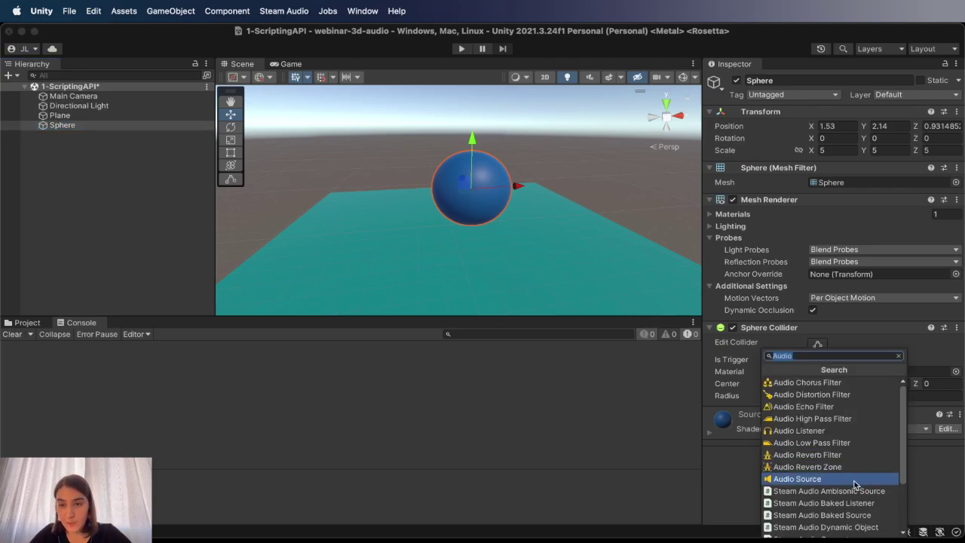
left_click(816, 481)
scroll(851, 379, "down", 5)
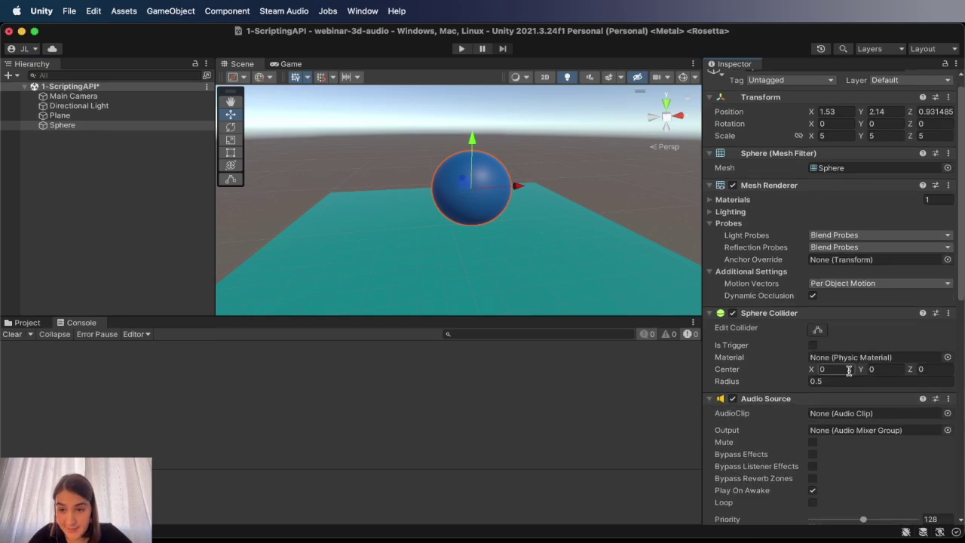
left_click(948, 232)
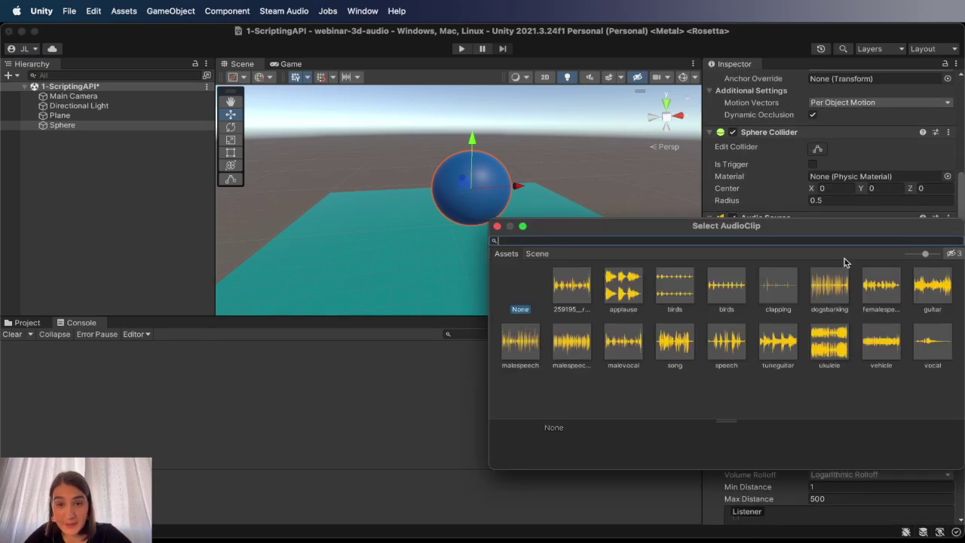
double_click(572, 294)
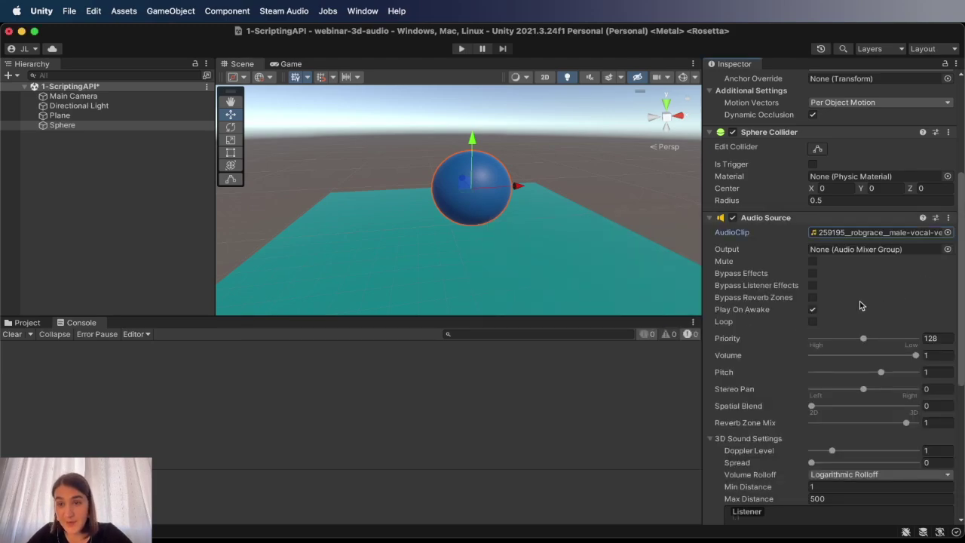
scroll(898, 294, "up", 5)
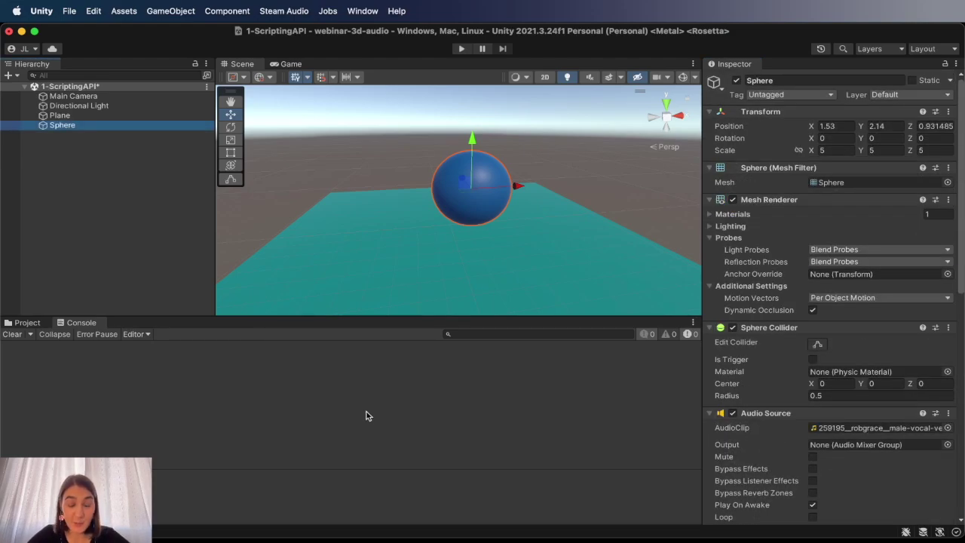
- Check the Main Camera's Audio Listener and test the scene's sound by running and stopping play mode
left_click(74, 98)
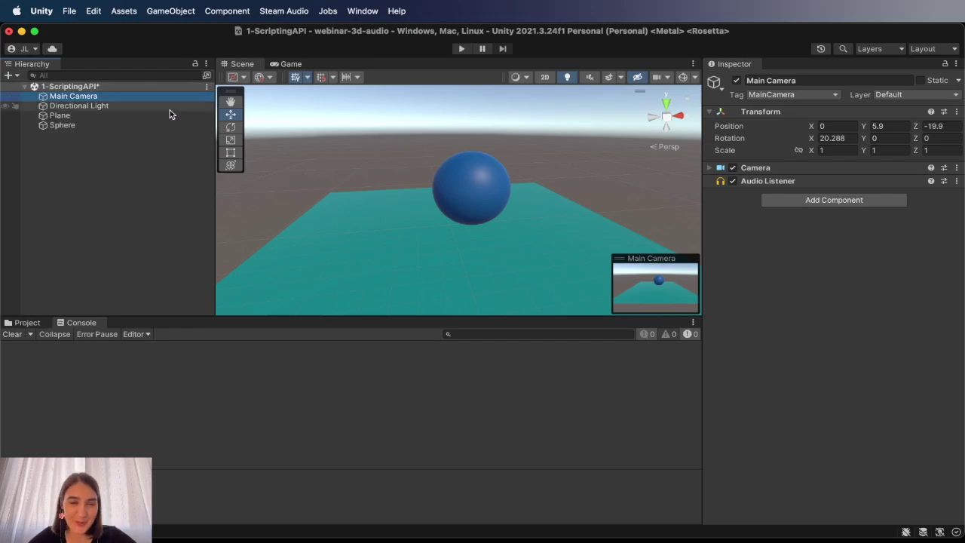
left_click(462, 51)
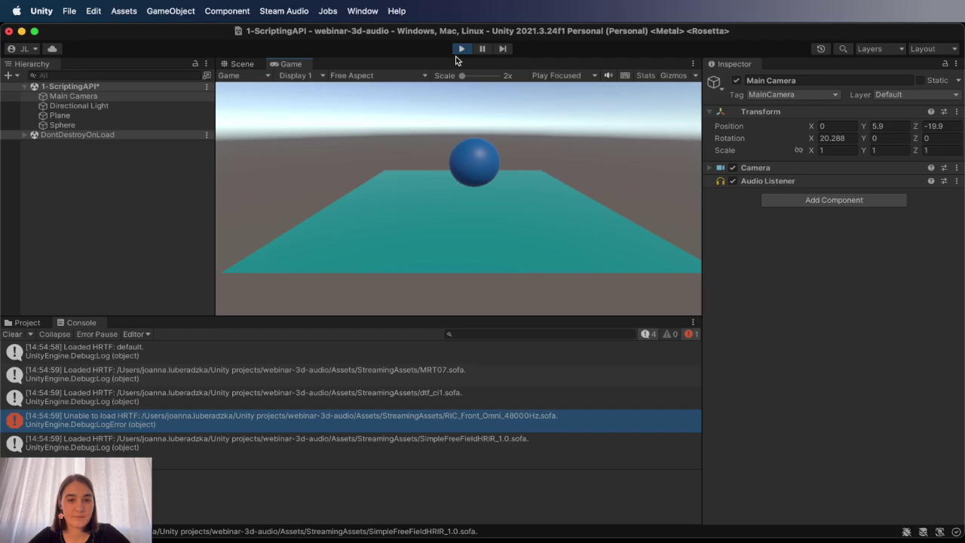
left_click(460, 49)
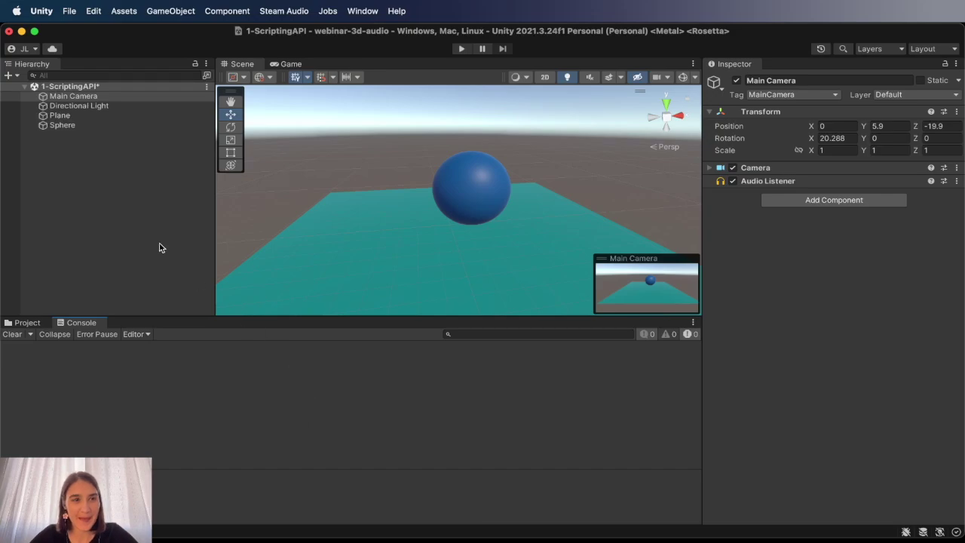
- Review the Sphere's Audio Source settings
left_click(80, 125)
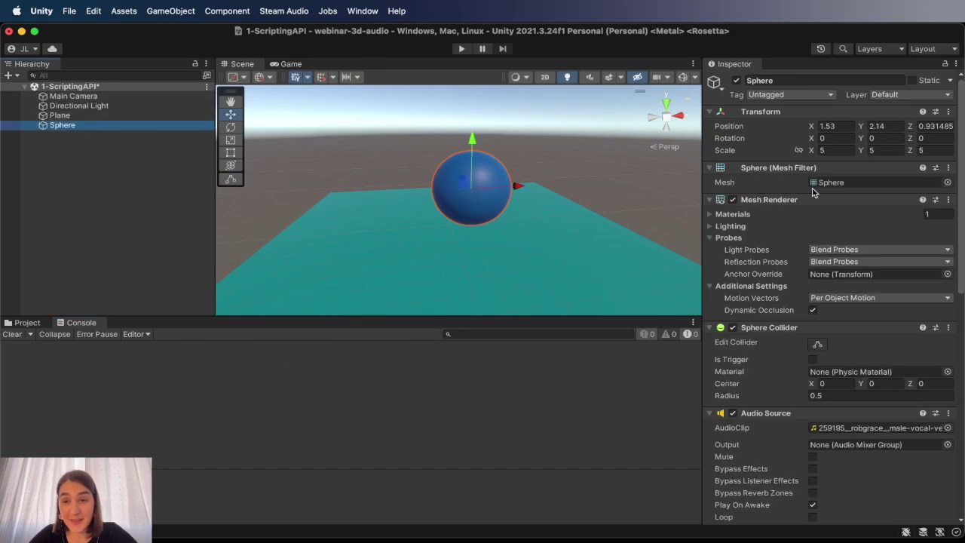
scroll(809, 302, "down", 5)
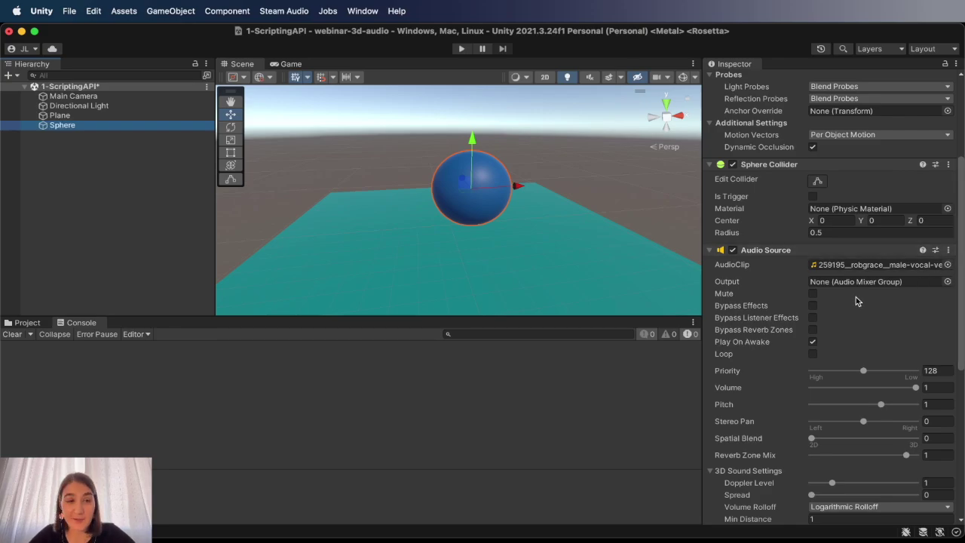
scroll(856, 301, "up", 5)
left_click(288, 420)
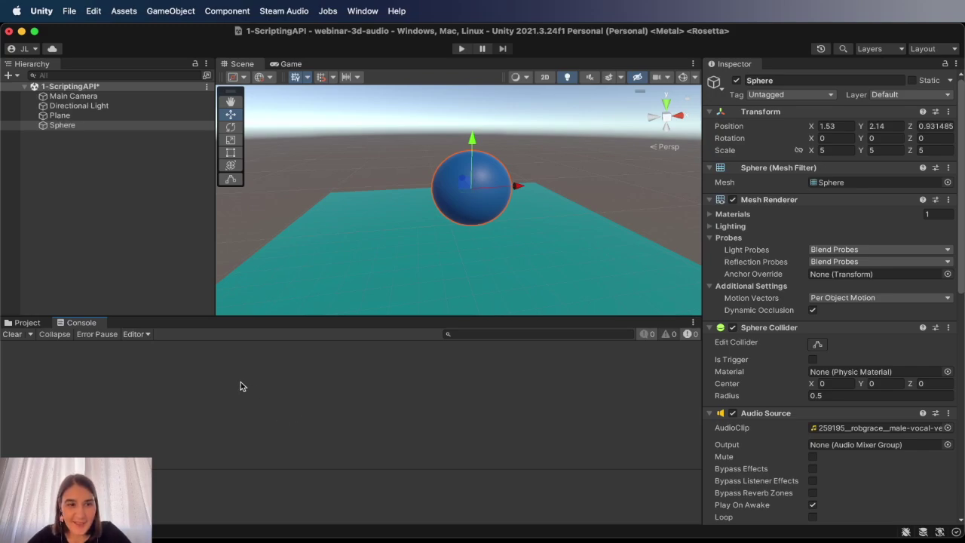
- Create a new C# script named ModifySound in the Assets/Scripts folder
left_click(28, 323)
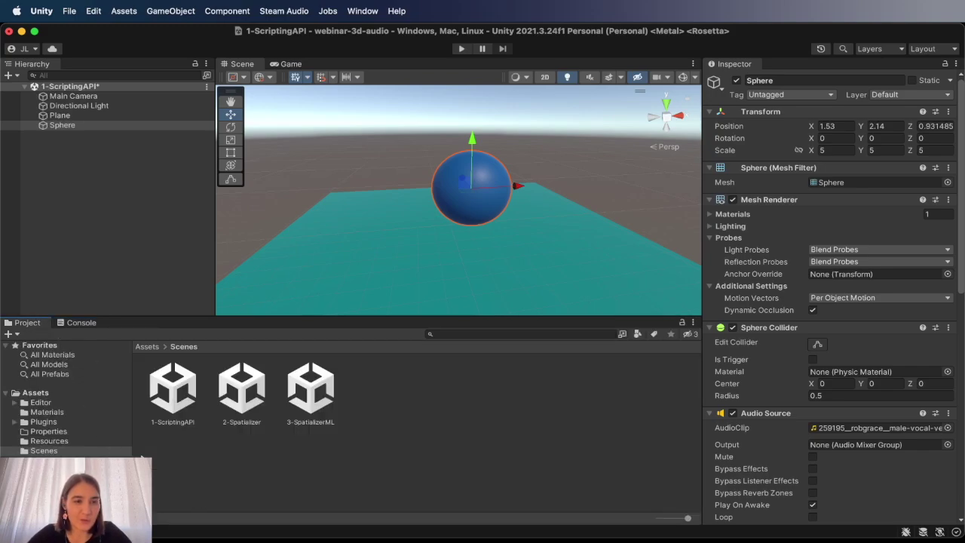
left_click(42, 393)
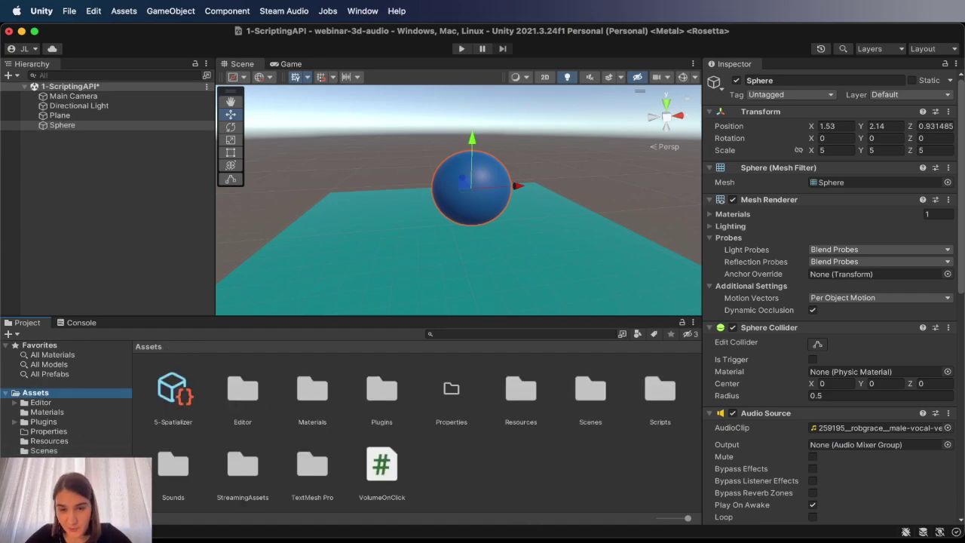
left_click(662, 398)
double_click(662, 397)
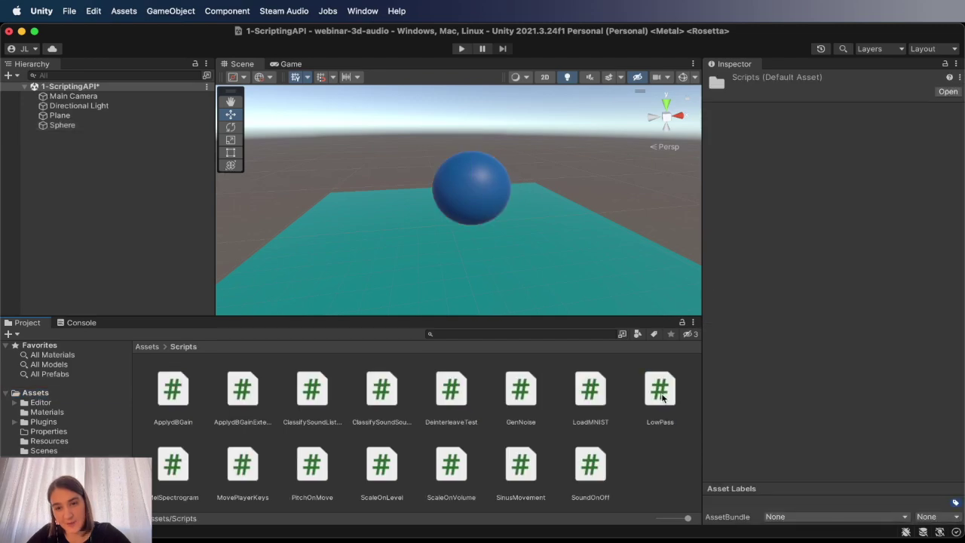
right_click(640, 462)
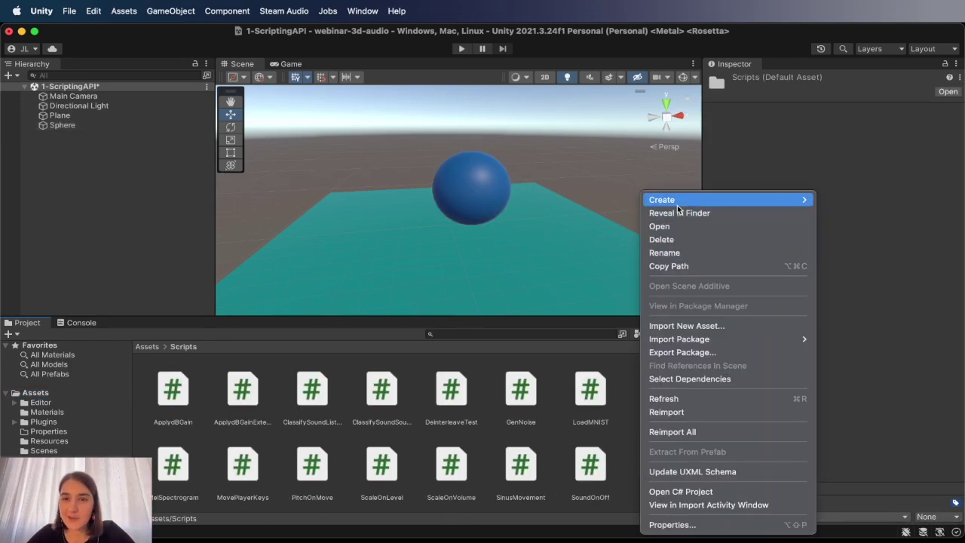
mouse_move(678, 208)
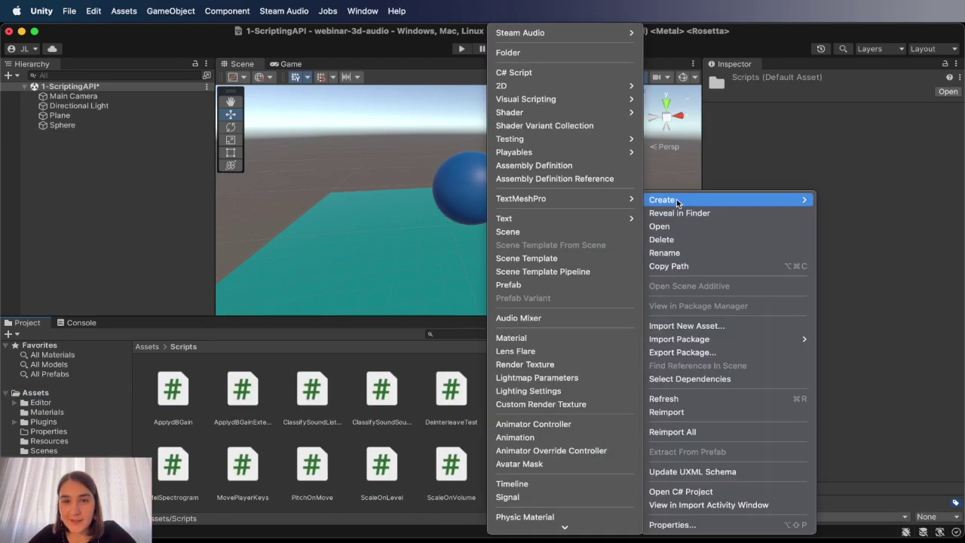
left_click(562, 72)
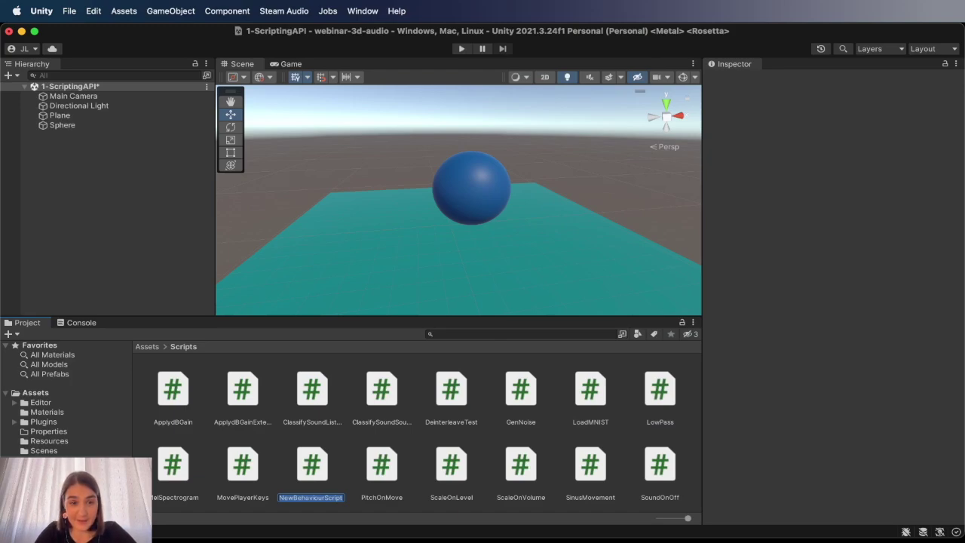
type("ModifySound")
key("Return")
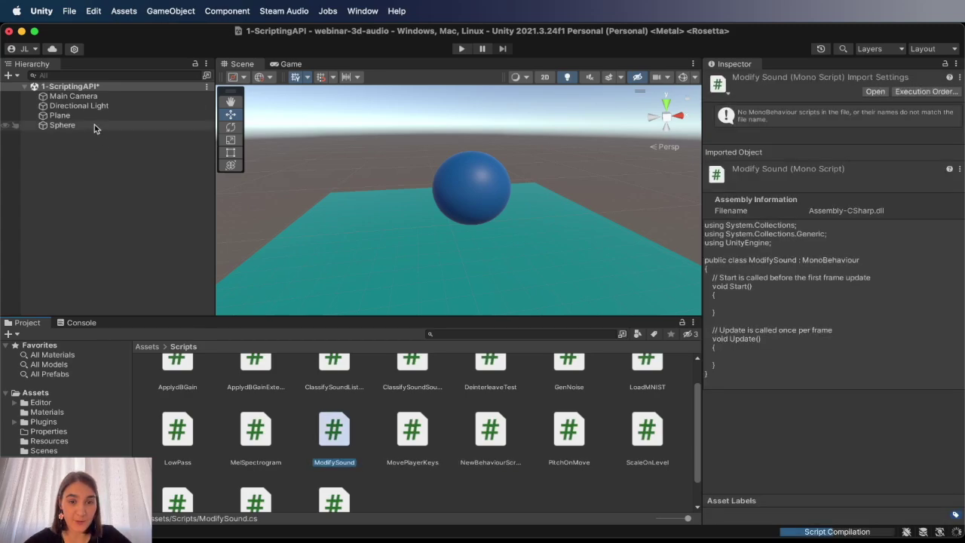
- Attach the ModifySound script to the Sphere above its Audio Source and open the script in Visual Studio
left_click(94, 125)
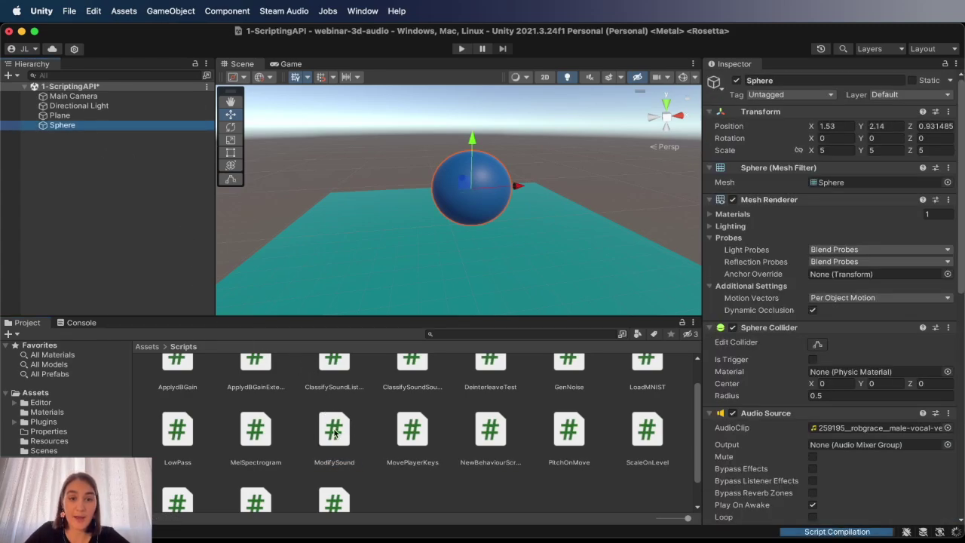
left_click_drag(334, 430, 768, 405)
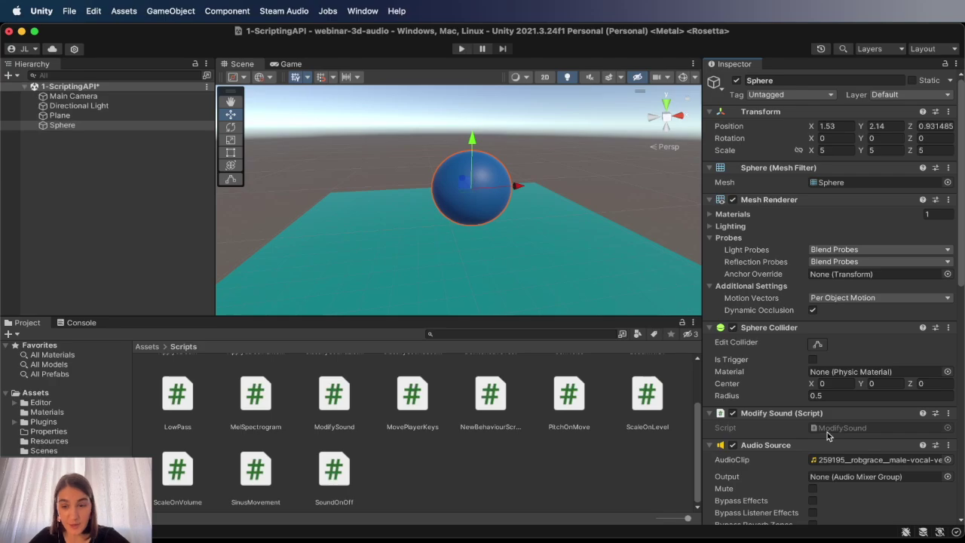
double_click(828, 435)
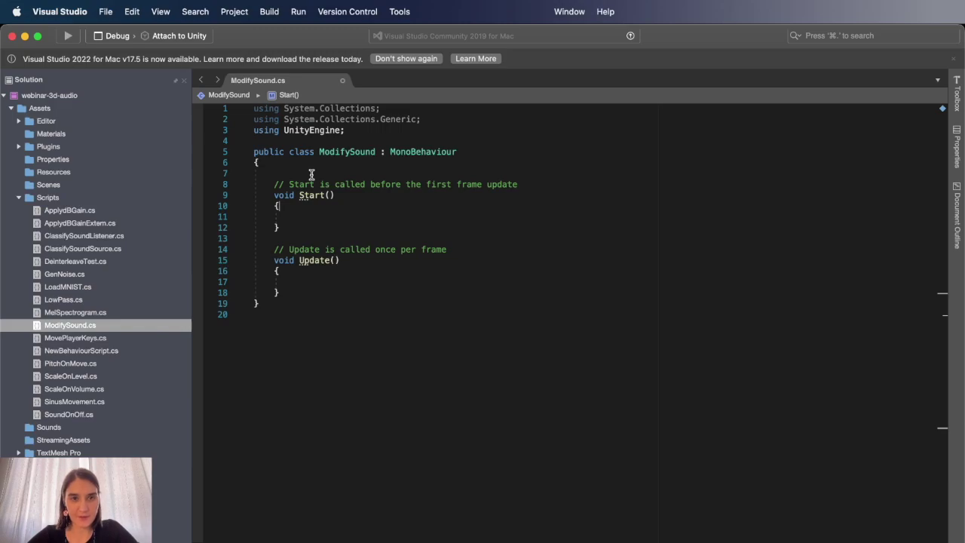
- Declare the private field "private AudioSource audioSource;" at the start of the ModifySound class, above Start()
left_click(312, 174)
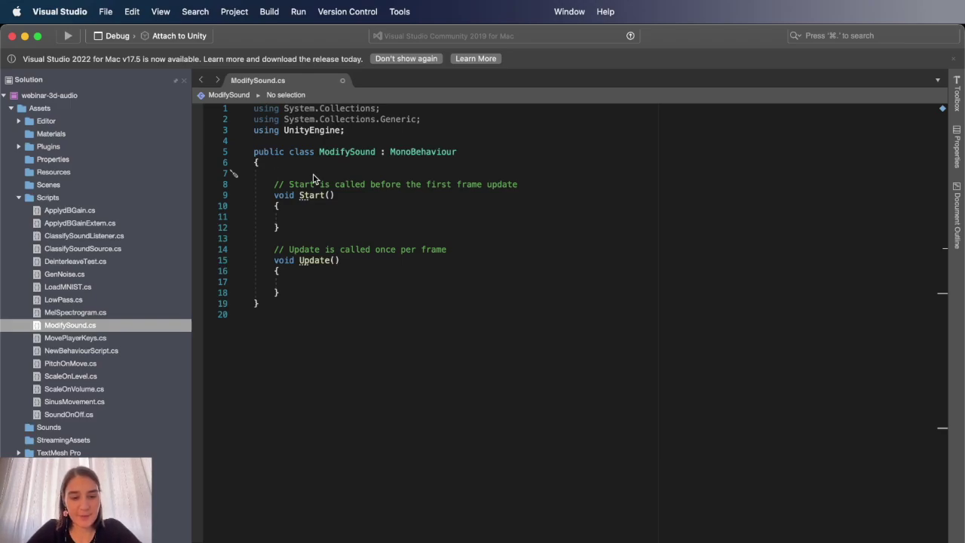
type("private")
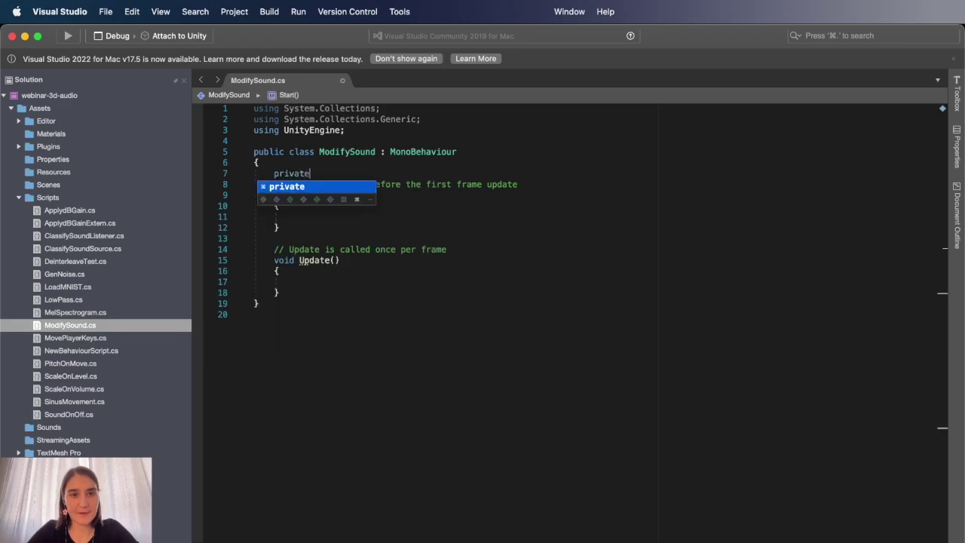
type(" AudioSource")
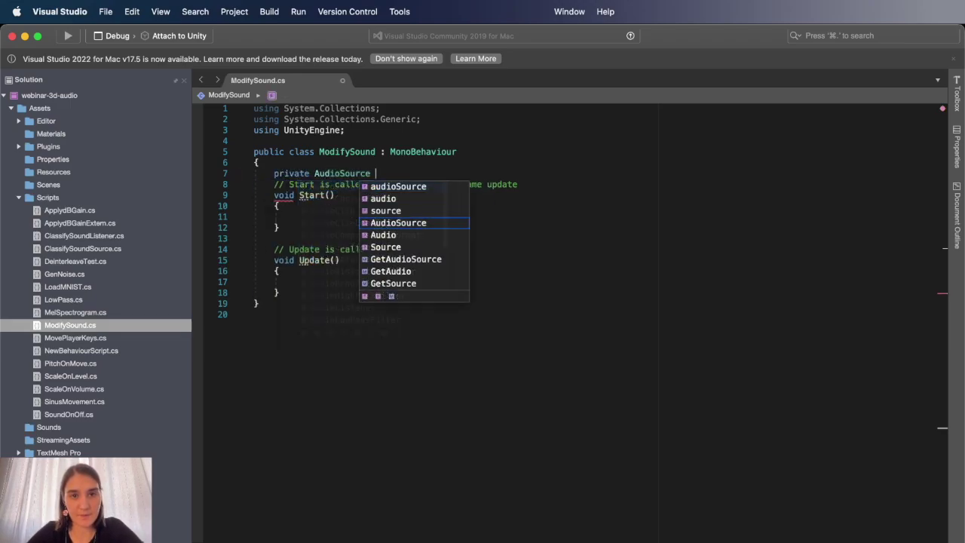
key("Up")
key("Up")
key("Up")
key("Return")
type(";")
- Inside Start(), assign the component reference with "audioSource = GetComponent<AudioSource>();"
key("Down")
key("Down")
key("Down")
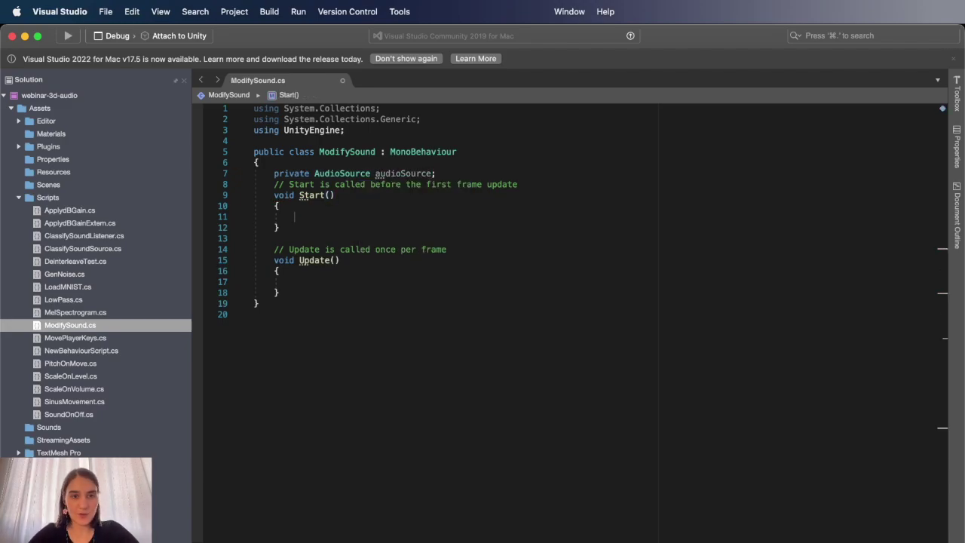
type("audioSource")
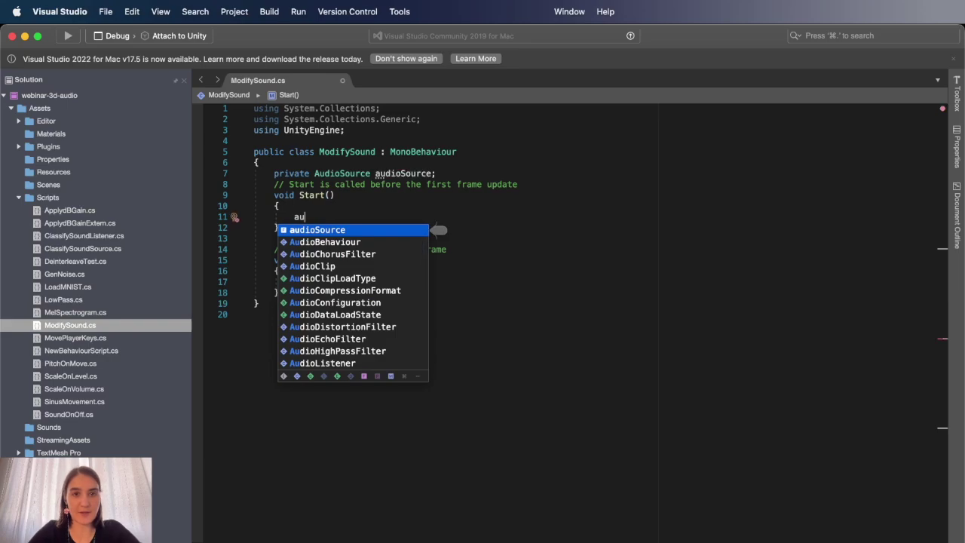
key("Return")
type("=")
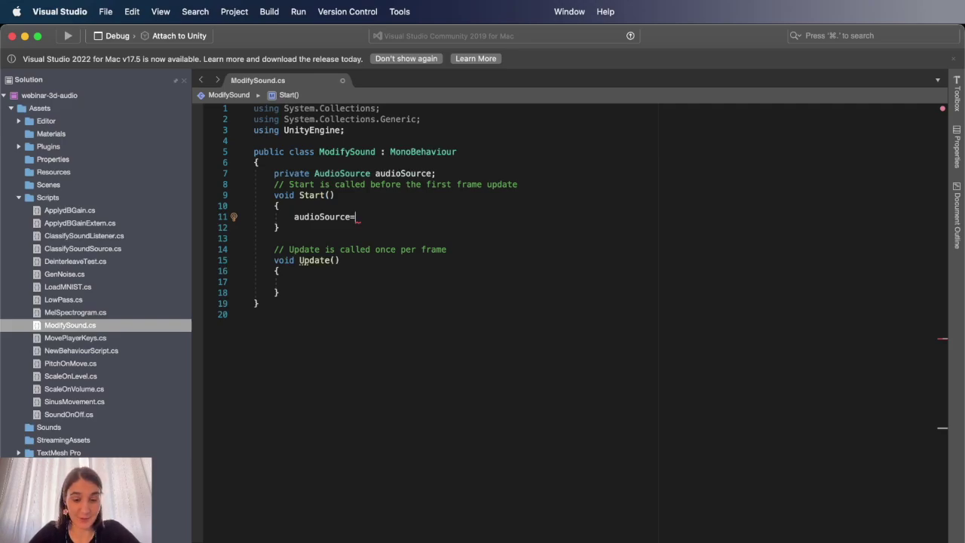
type("Get")
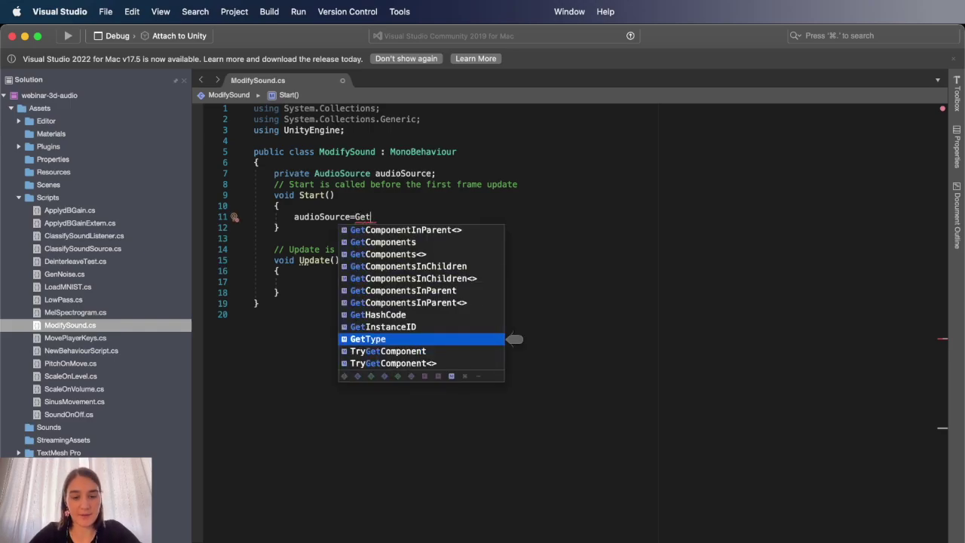
type("Co")
key("Return")
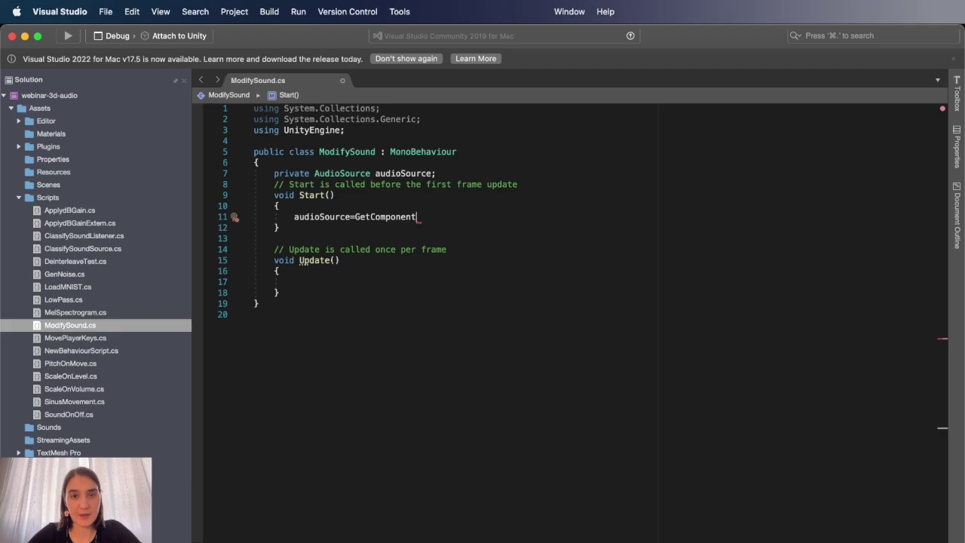
type("<Audio>")
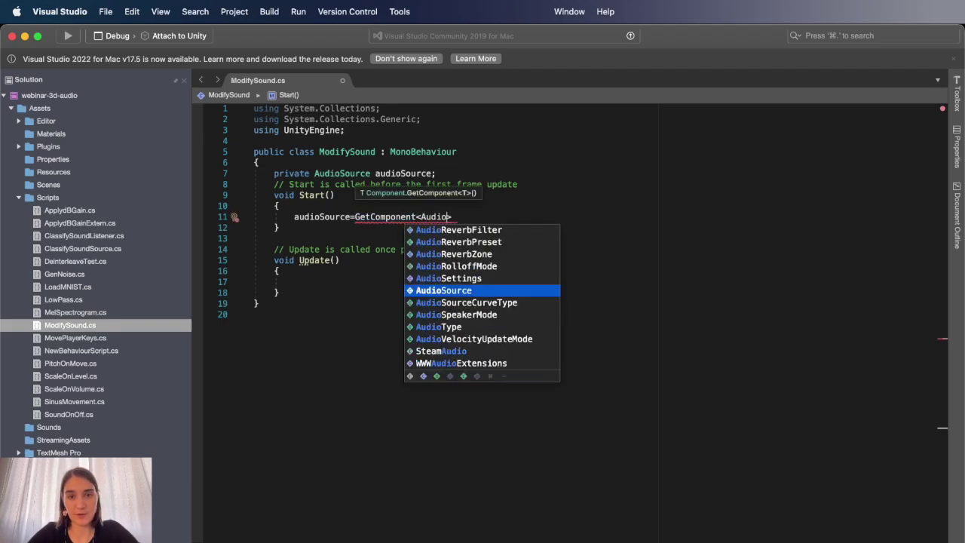
key("Return")
type("(")
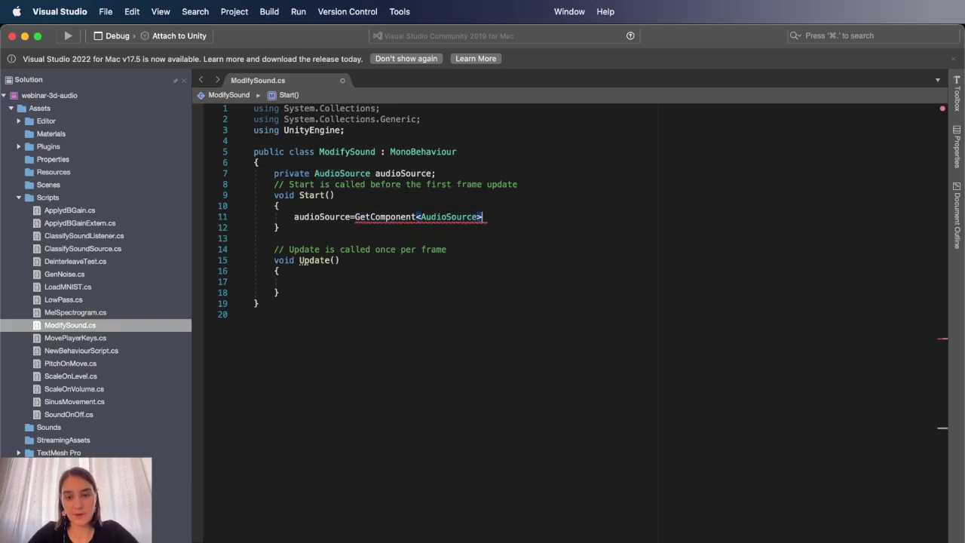
type(");")
- Inside Update(), add an empty if block with the condition Input.GetMouseButtonDown(0)
key("Down")
key("Down")
key("Down")
key("Down")
key("End")
key("Return")
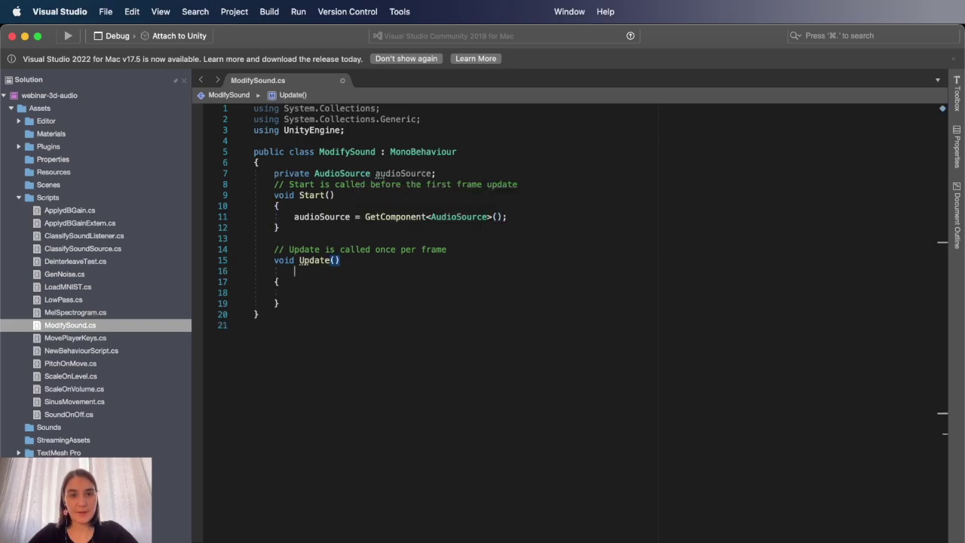
key("BackSpace")
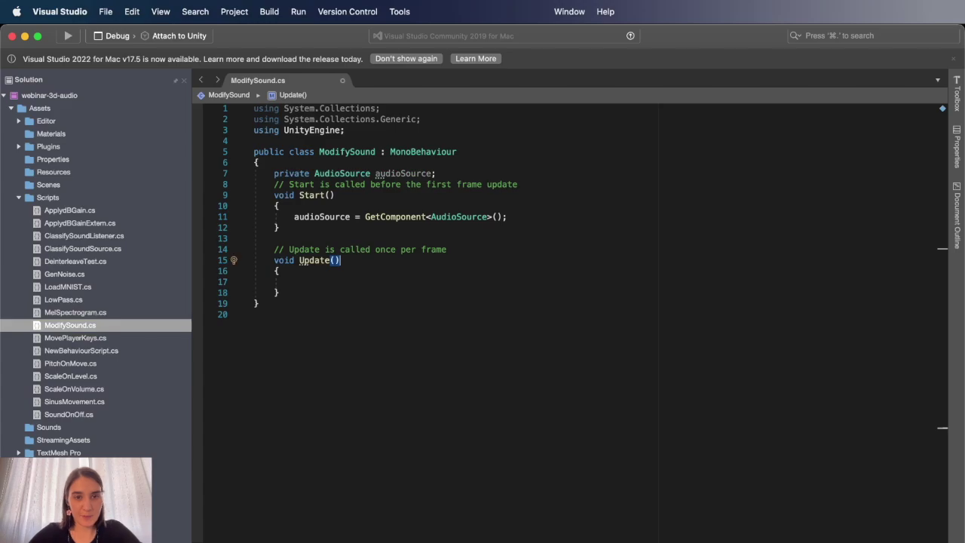
key("Down")
key("Return")
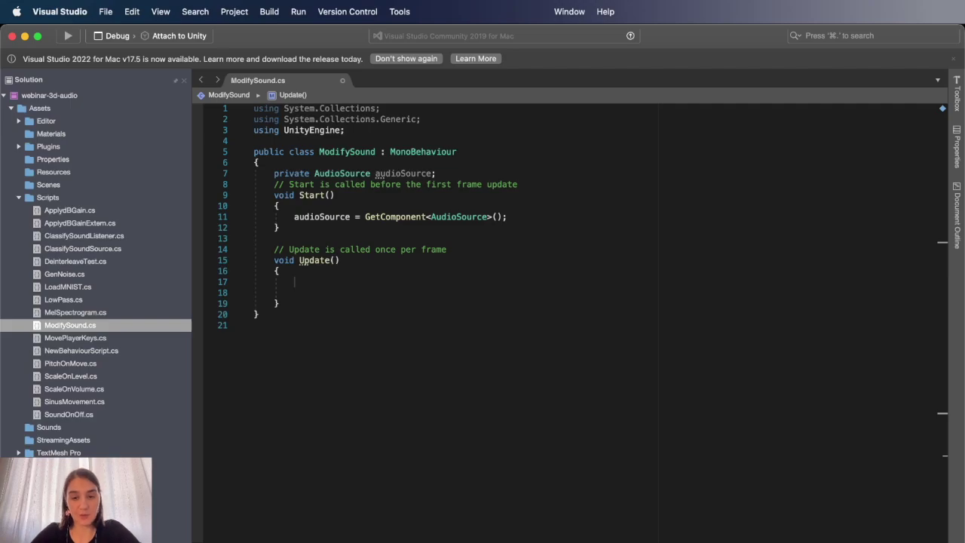
type("if ")
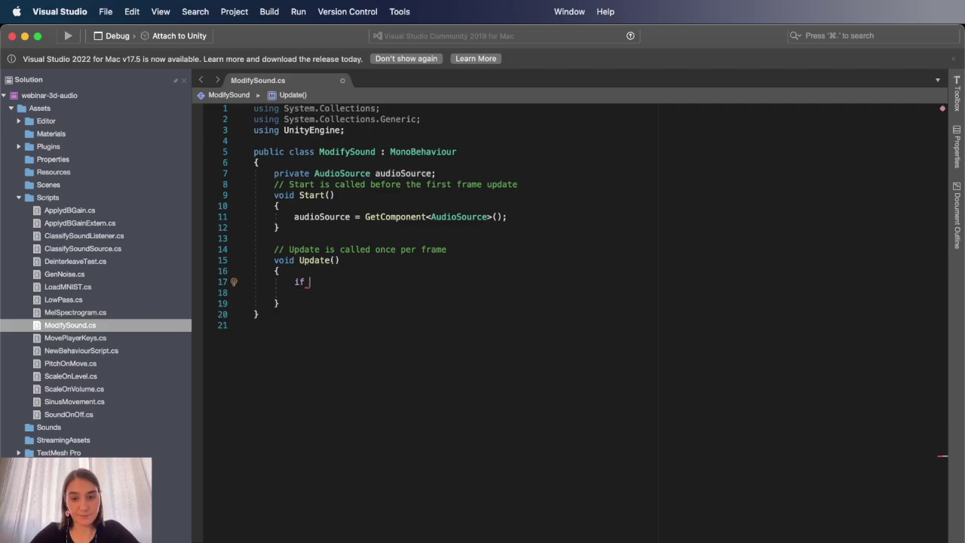
type("(Input.Get")
key("Down")
key("Down")
key("Down")
key("Down")
key("Down")
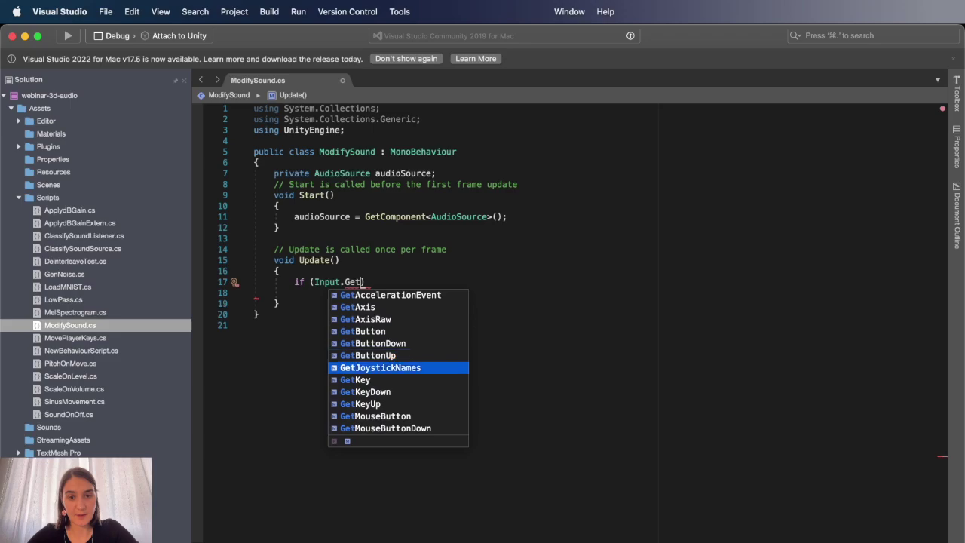
key("Down")
key("Down")
key("Down")
key("Return")
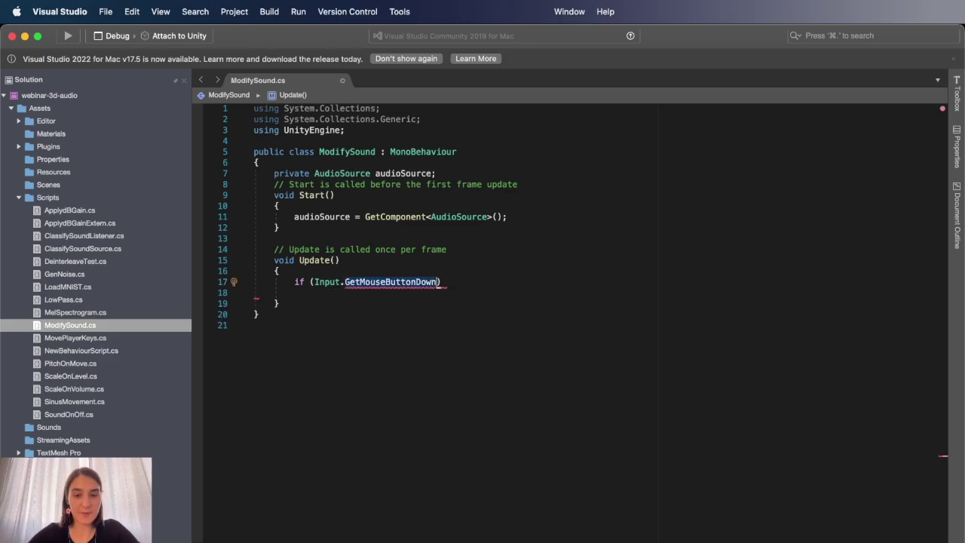
type("(0")
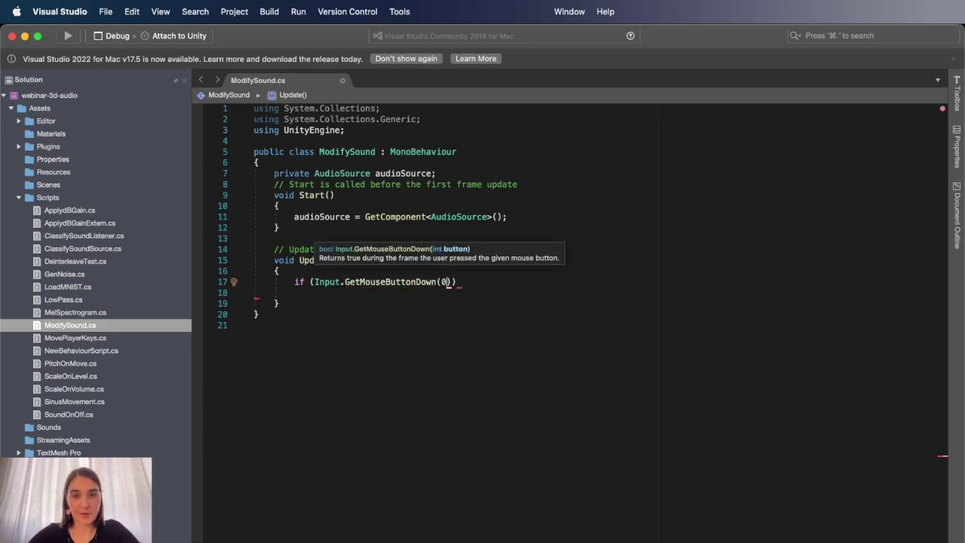
type("))")
key("Return")
type("{")
key("Return")
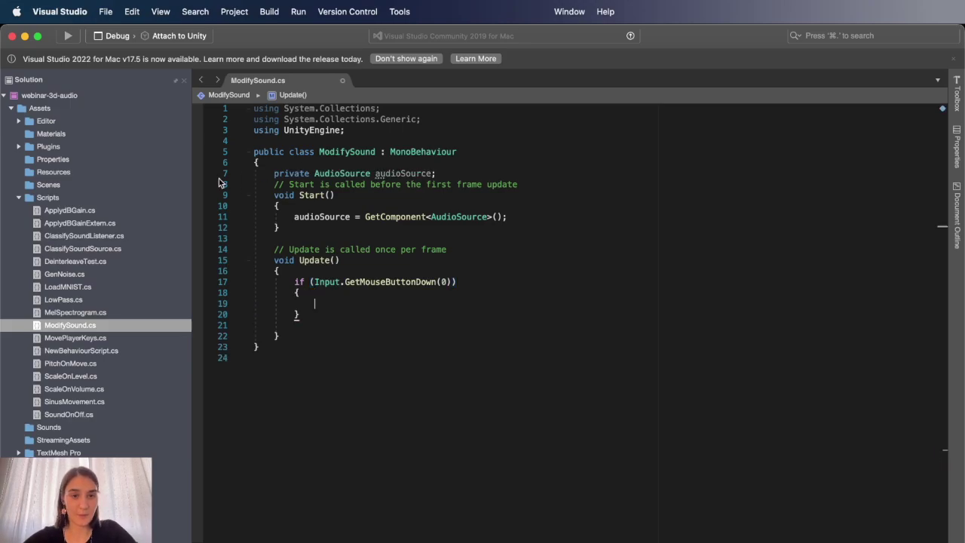
- Duplicate the mouse button if block directly below itself and change the copy's button index to 1
left_click_drag(312, 317, 189, 277)
key("super+c")
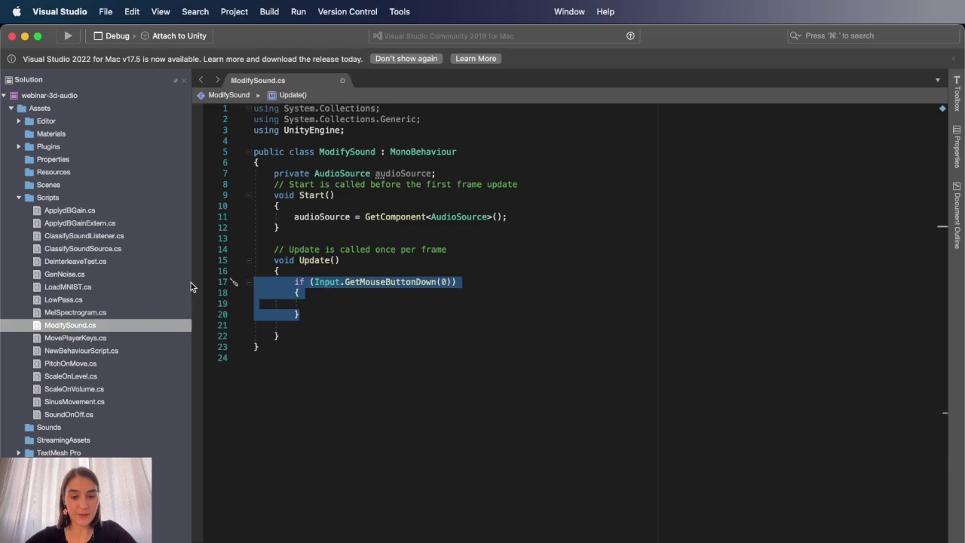
key("Right")
key("Return")
key("super+v")
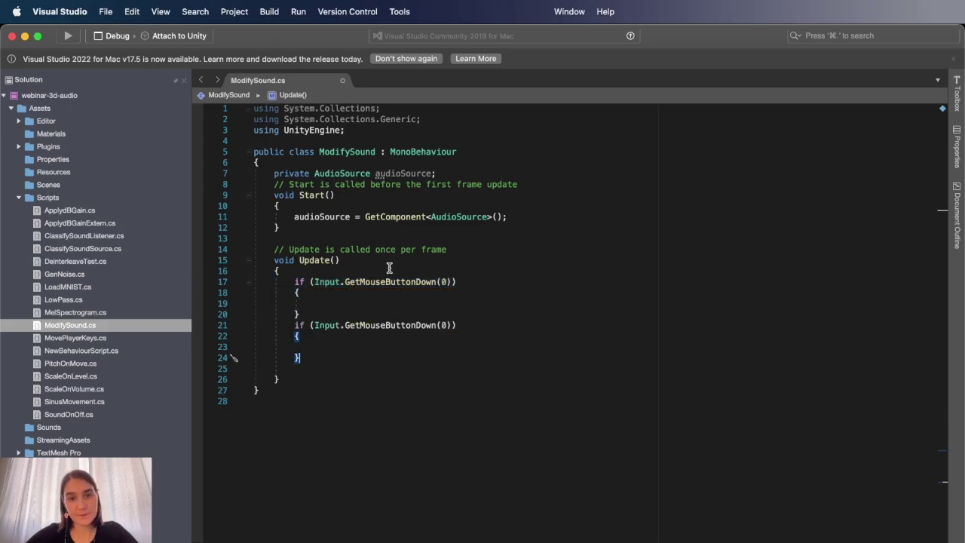
double_click(444, 325)
type("1")
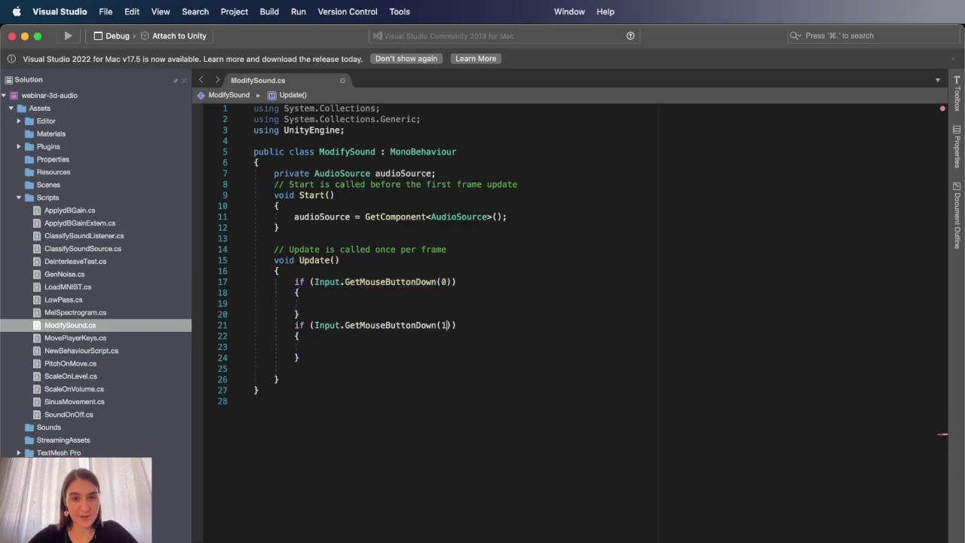
- In the GetMouseButtonDown(0) block, add the statement "audioSource.volume += 0.1f;"
left_click(443, 303)
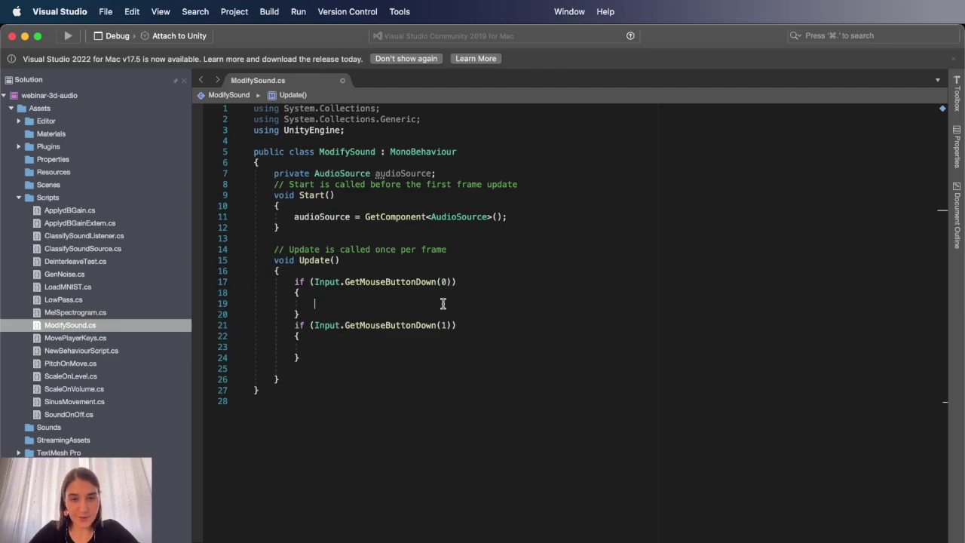
type("audioSource.volume +")
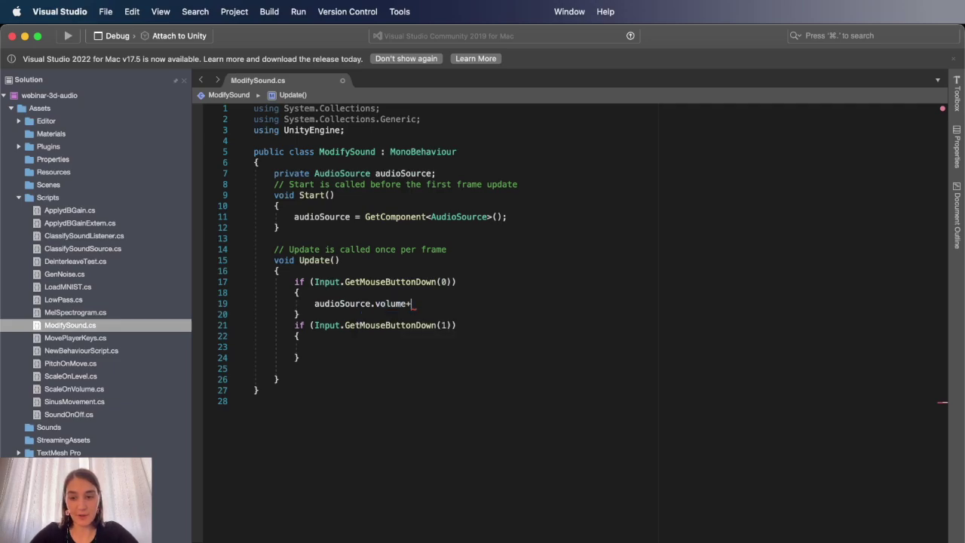
type("= 0.1f;")
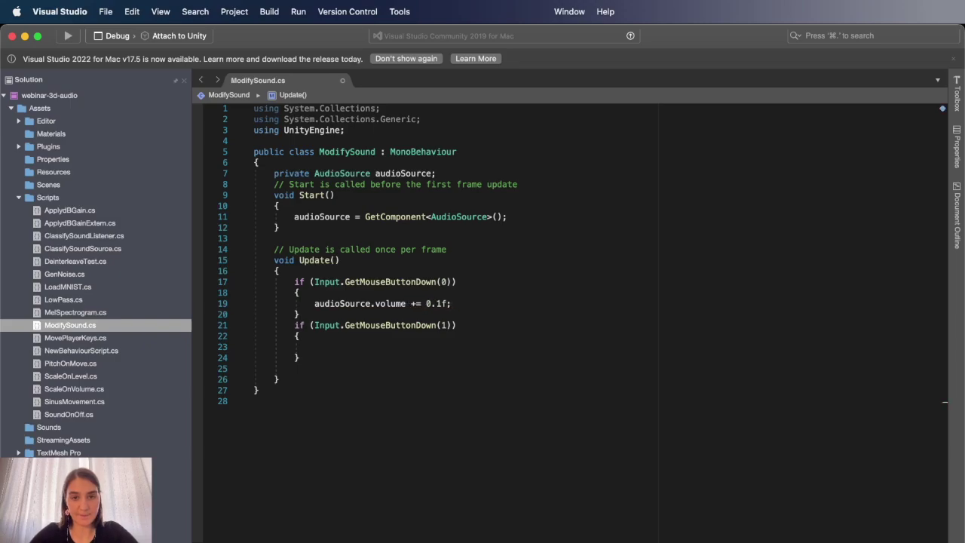
- Copy the volume statement into the GetMouseButtonDown(1) block and change its operator to -=
left_click_drag(296, 293, 373, 306)
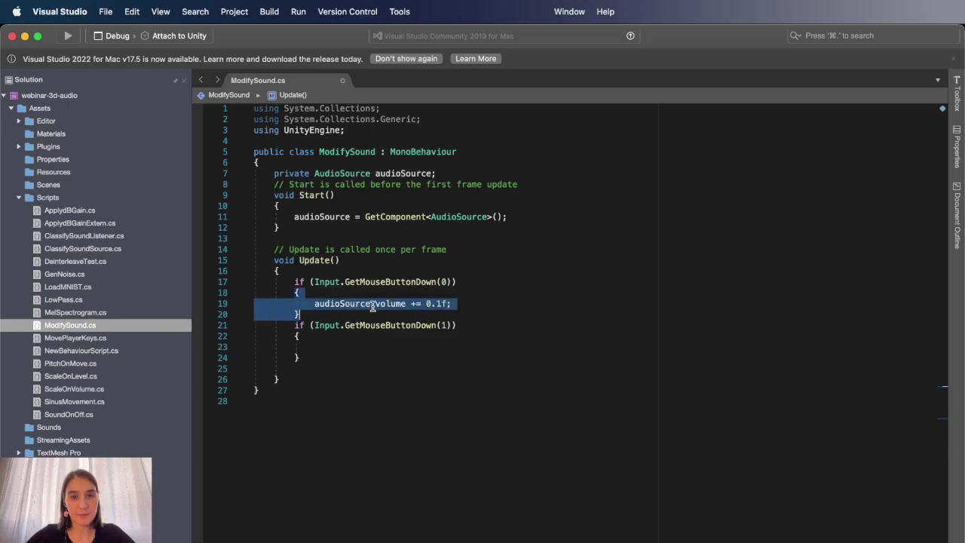
triple_click(373, 306)
key("super+c")
left_click(395, 346)
key("super+v")
left_click(415, 346)
key("BackSpace")
type("-")
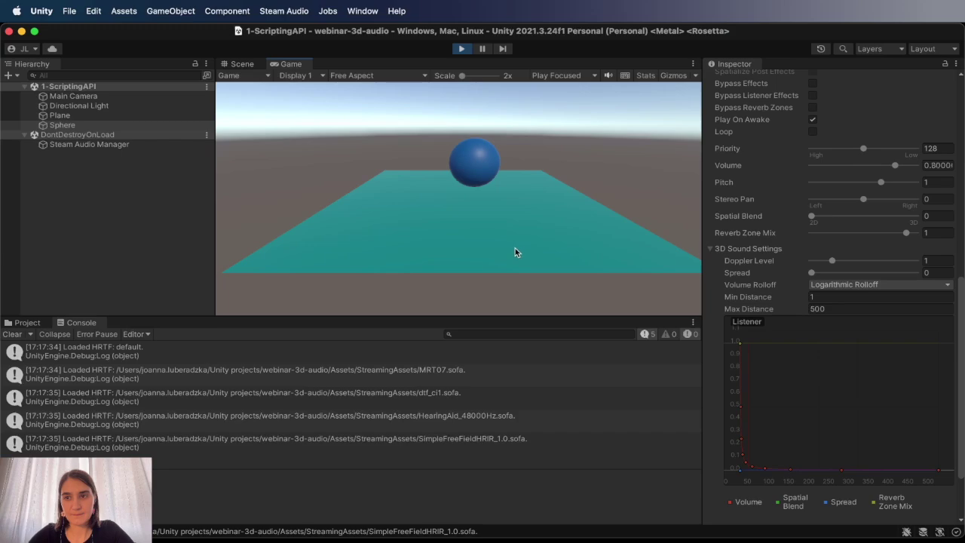
- Leave play mode, attach the SinusMovement script to the Sphere between Modify Sound and Audio Source, and test it by running and stopping the scene
key("super+p")
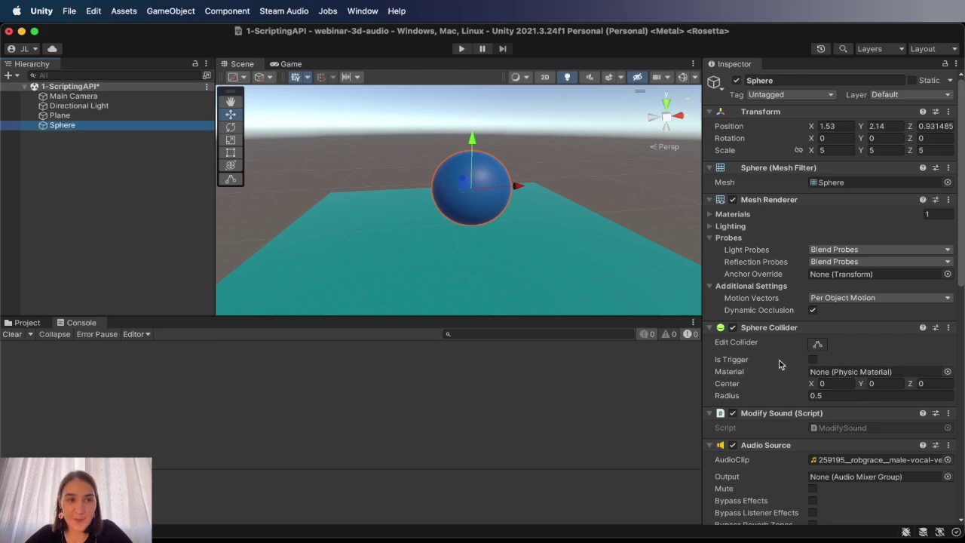
scroll(781, 377, "down", 5)
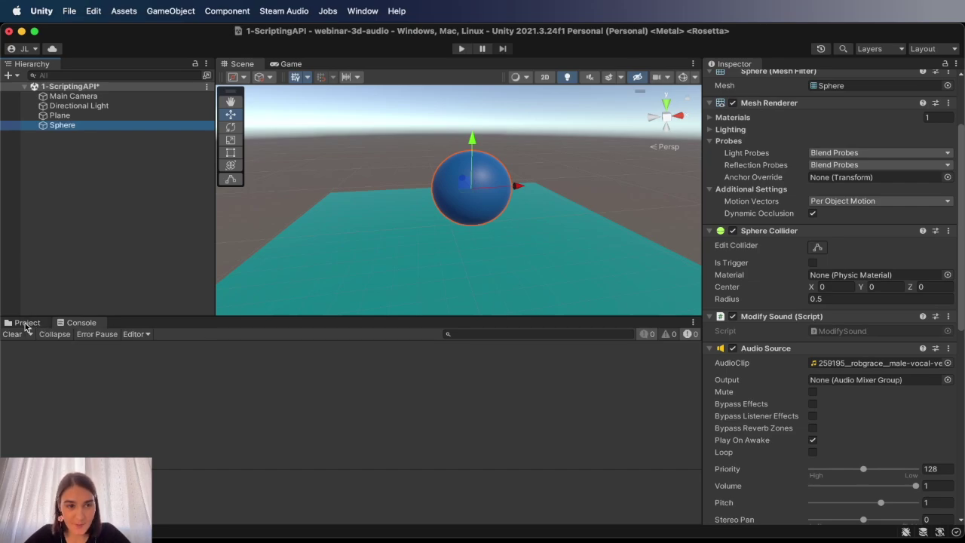
left_click(26, 323)
scroll(482, 475, "up", 1)
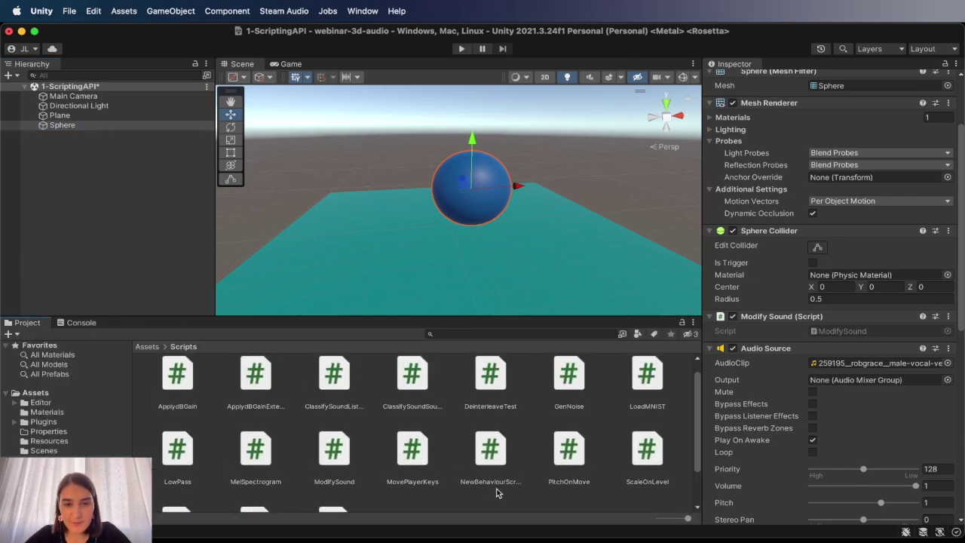
scroll(578, 484, "down", 1)
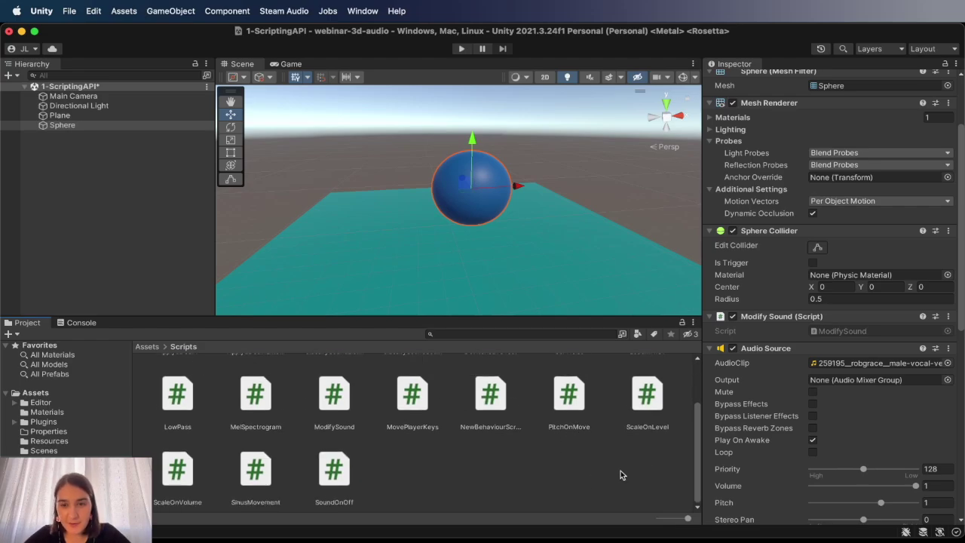
left_click_drag(256, 483, 787, 305)
left_click_drag(786, 305, 788, 309)
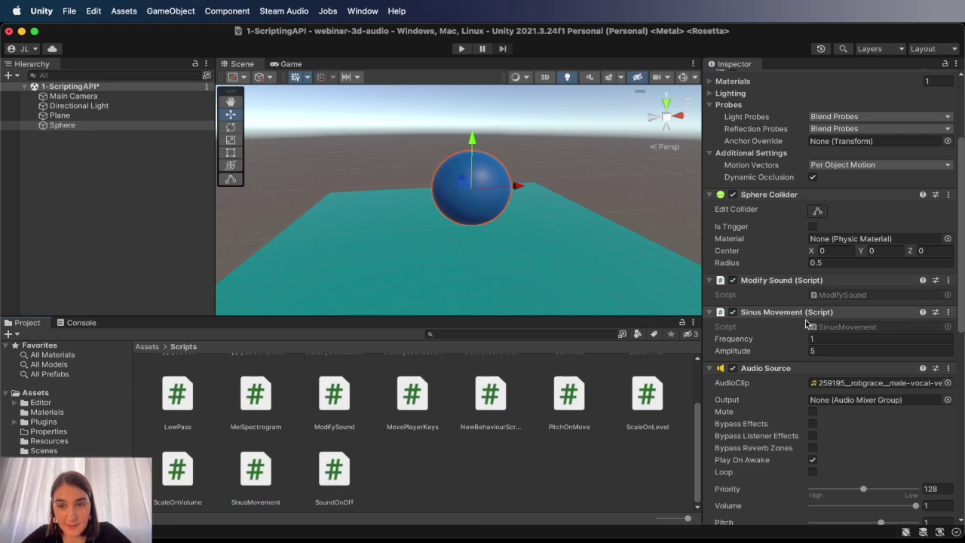
left_click(461, 49)
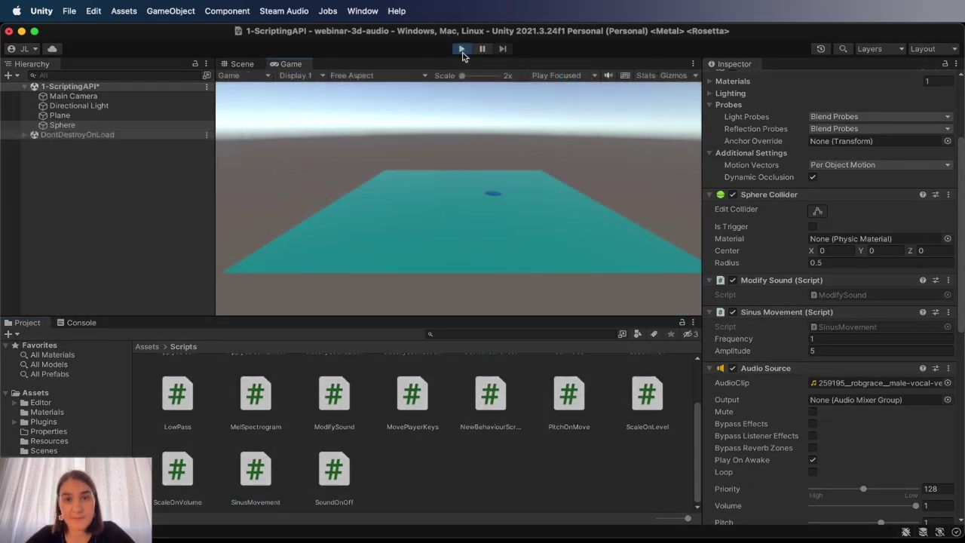
left_click(462, 49)
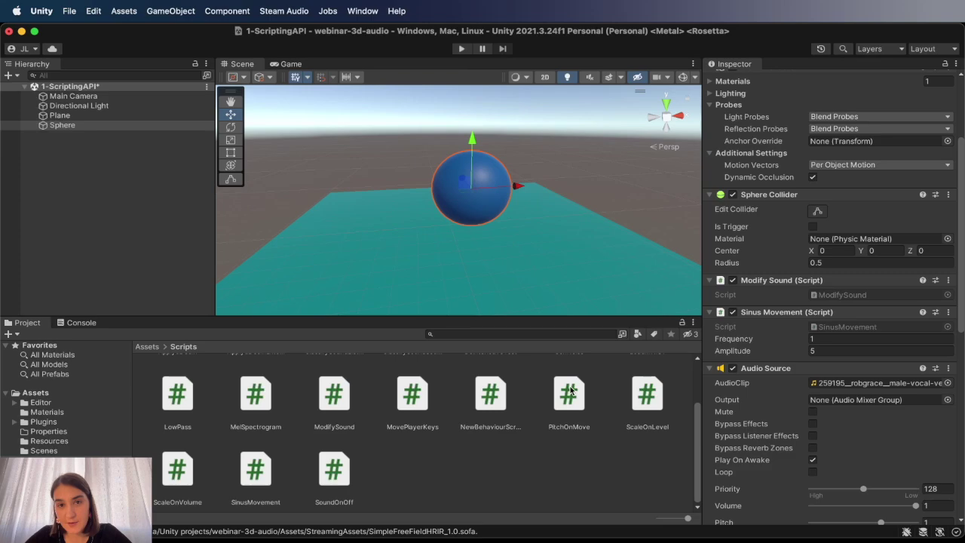
- Attach the PitchOnMove script to the Sphere between Sinus Movement and Audio Source, and run the scene to test it
left_click_drag(571, 391, 803, 365)
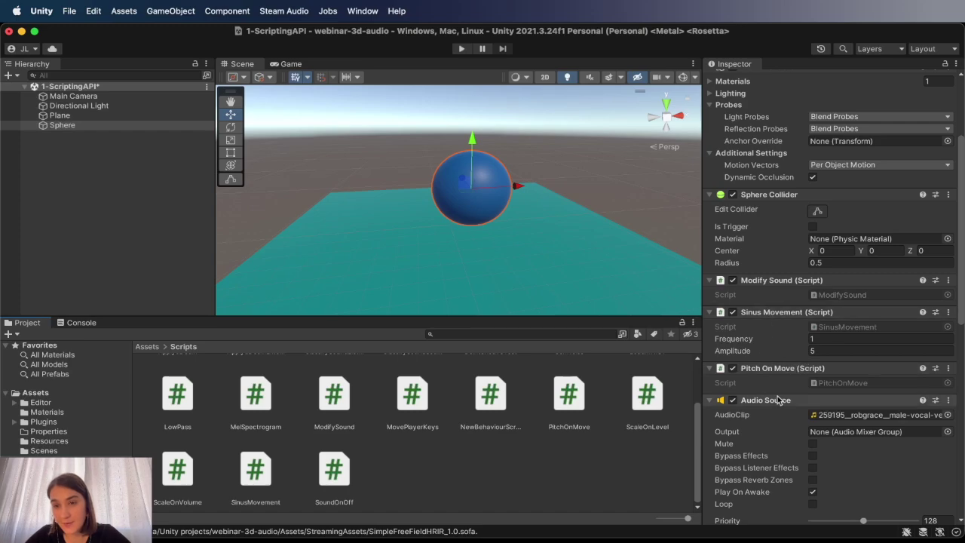
left_click(464, 48)
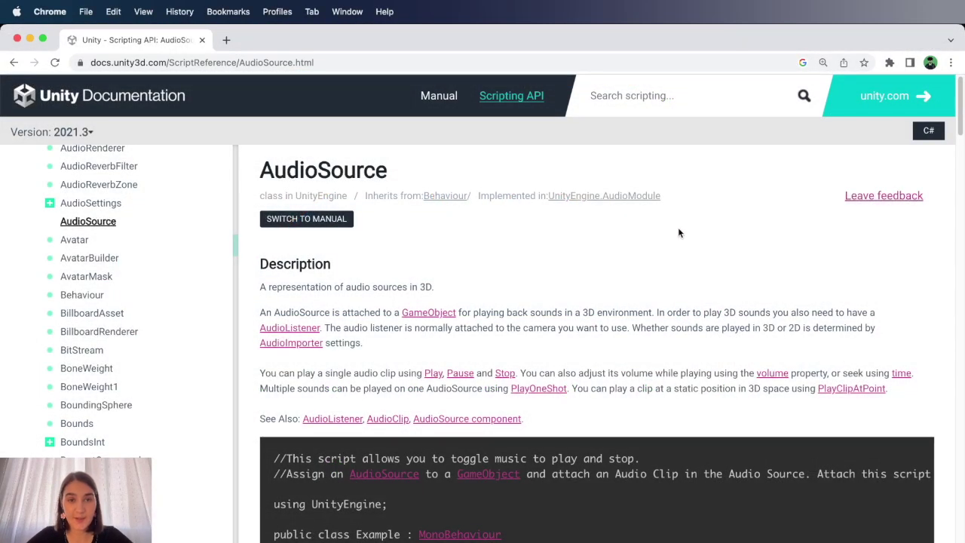
- Look through the AudioSource scripting reference, covering its example code, properties and public methods
scroll(667, 232, "down", 10)
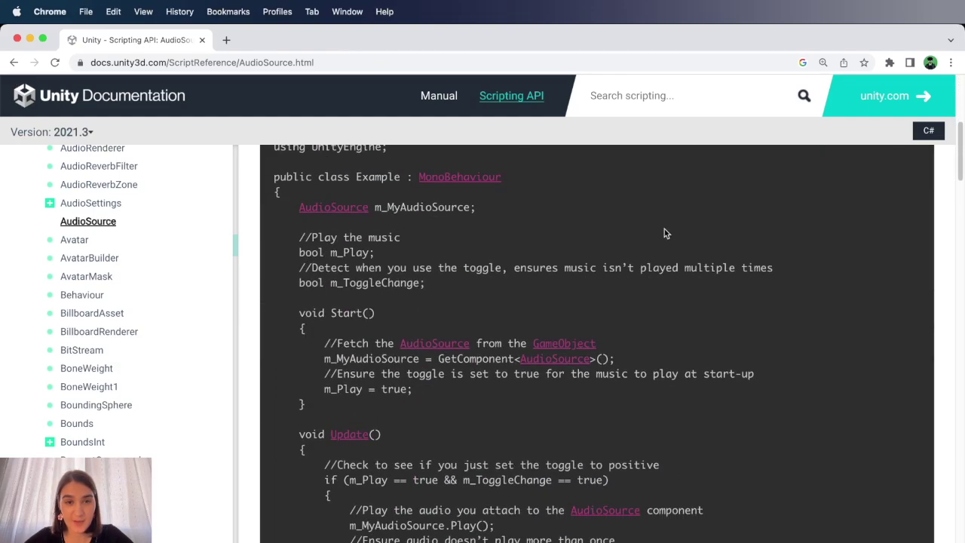
scroll(664, 229, "down", 10)
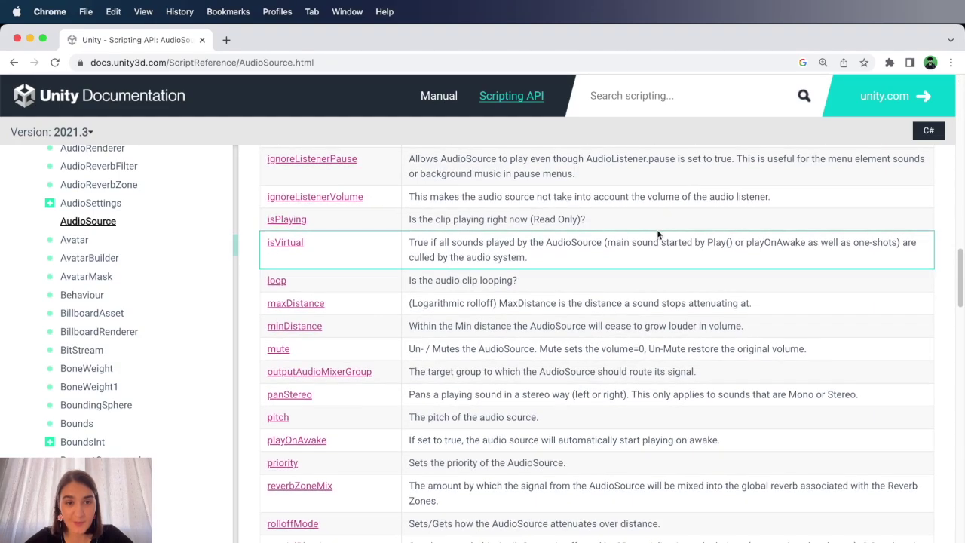
scroll(650, 235, "up", 2)
scroll(319, 226, "up", 3)
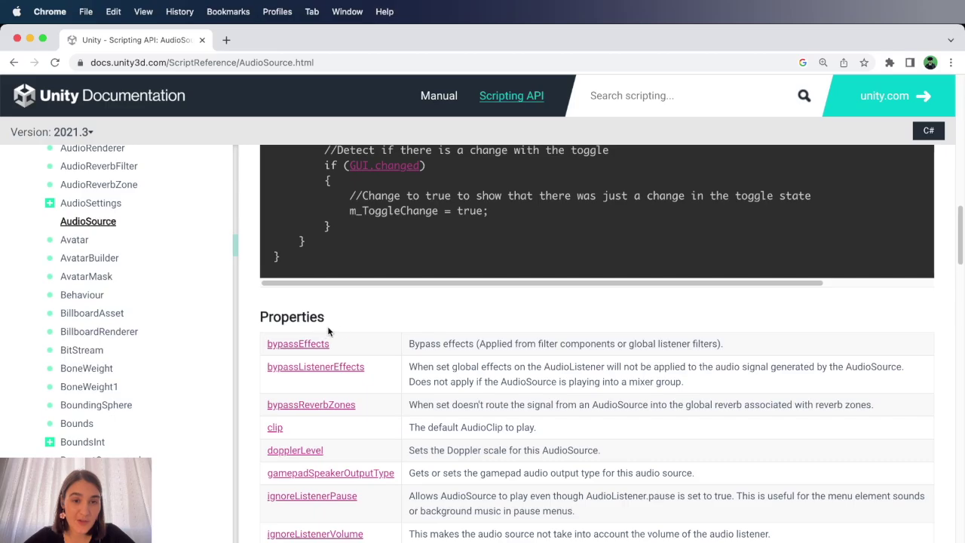
scroll(315, 364, "down", 15)
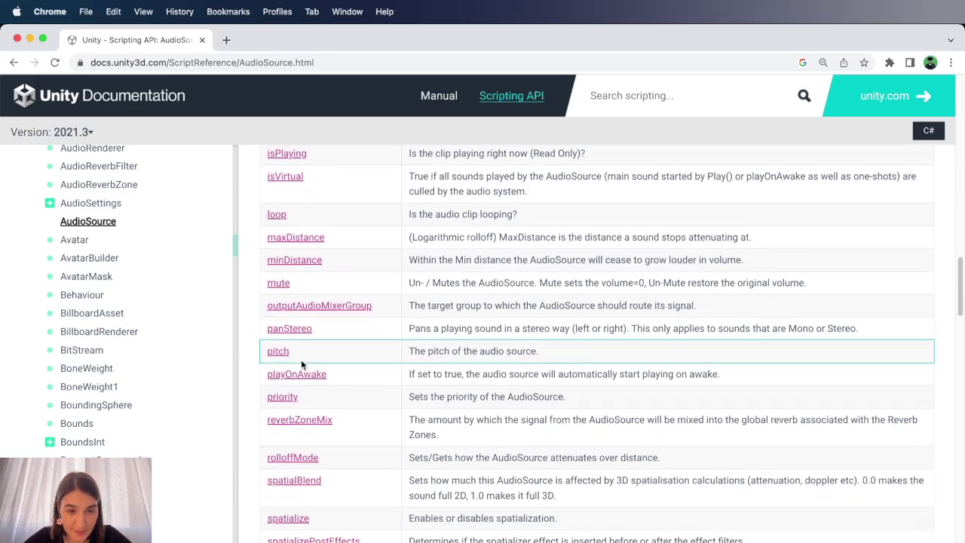
scroll(302, 362, "down", 3)
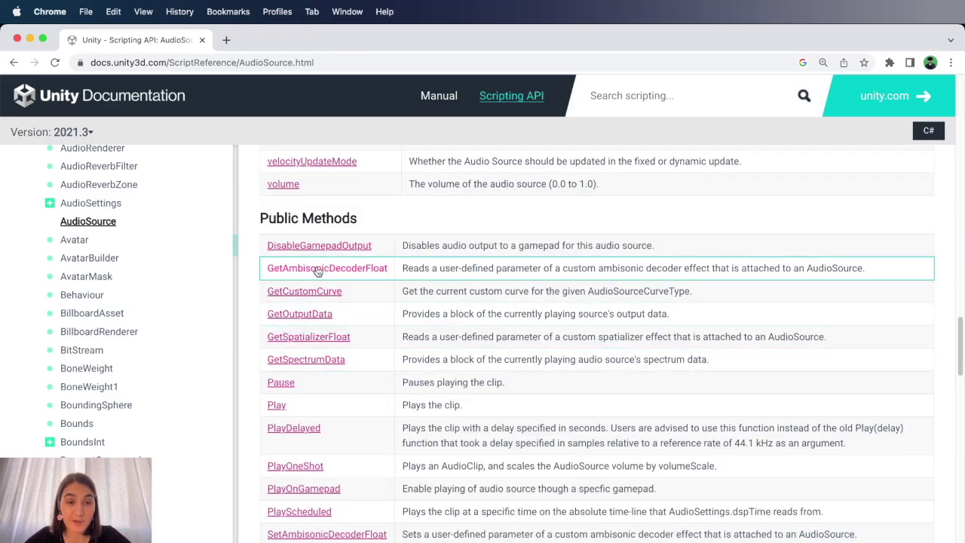
scroll(317, 271, "down", 2)
scroll(317, 286, "down", 4)
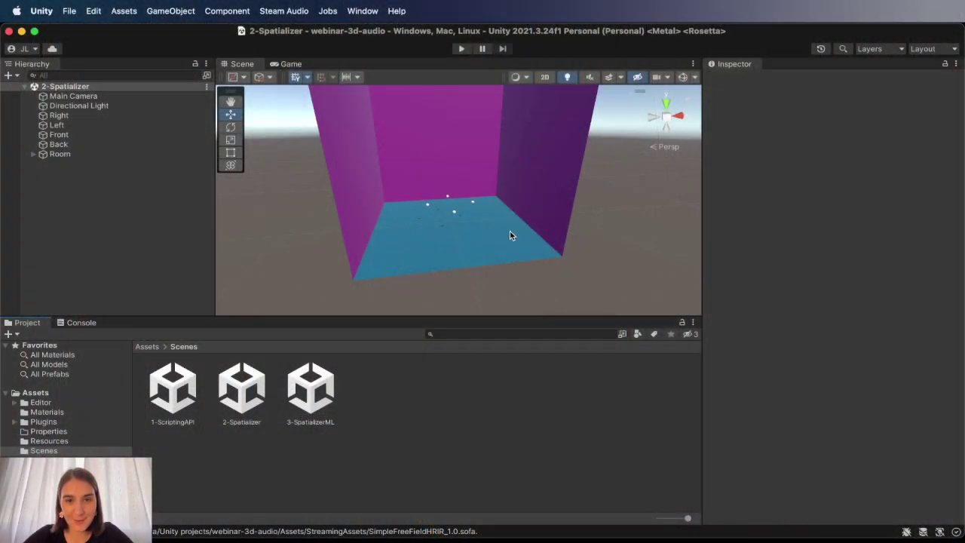
- Inspect the Right, Left, Front, Back and Room objects of the 2-Spatializer scene, and show and hide the scene gizmos
scroll(462, 226, "up", 4)
scroll(468, 227, "up", 5)
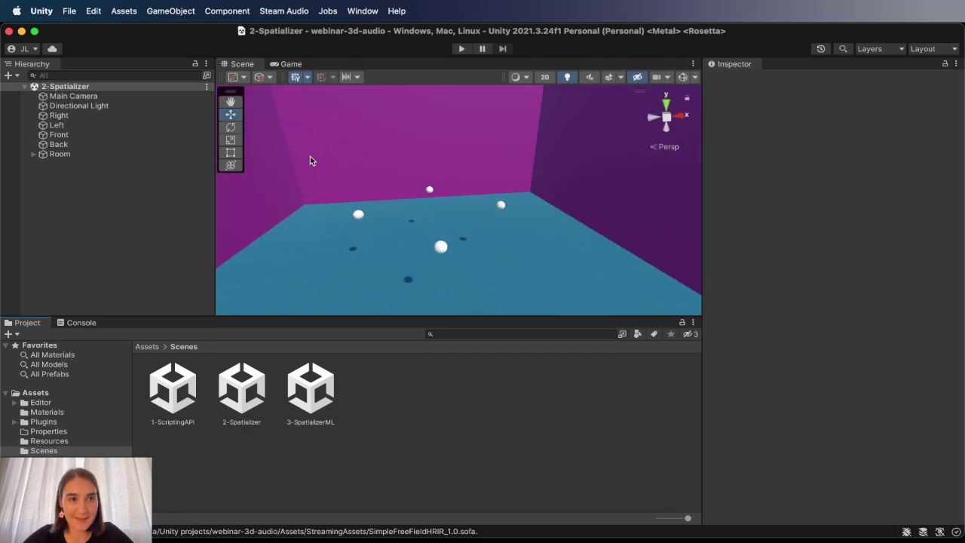
left_click(102, 115)
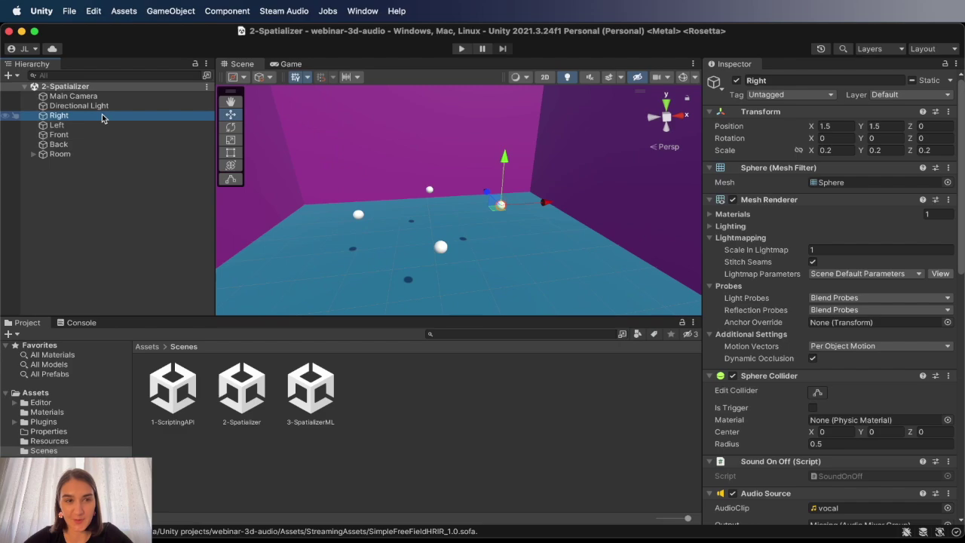
key("Down")
key("Down")
key("Down")
key("Down")
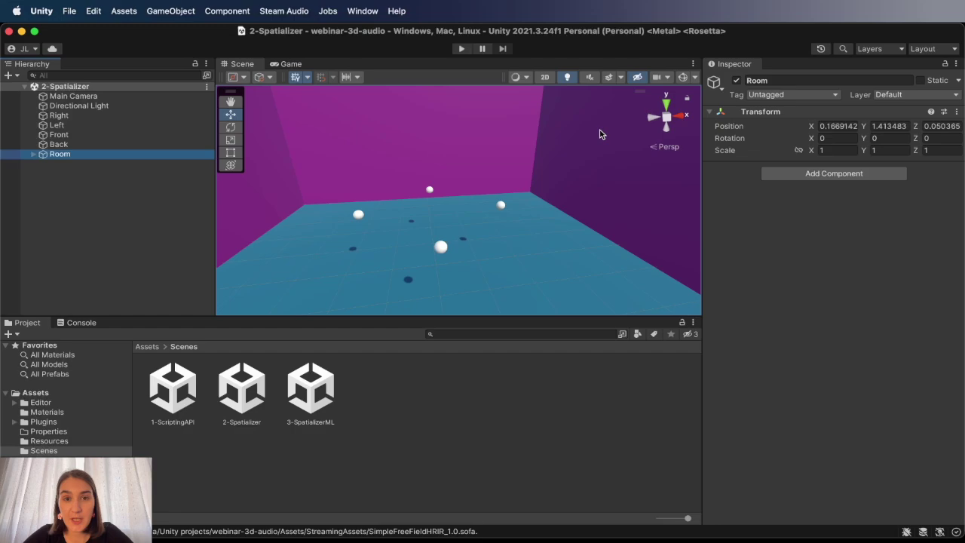
left_click(684, 79)
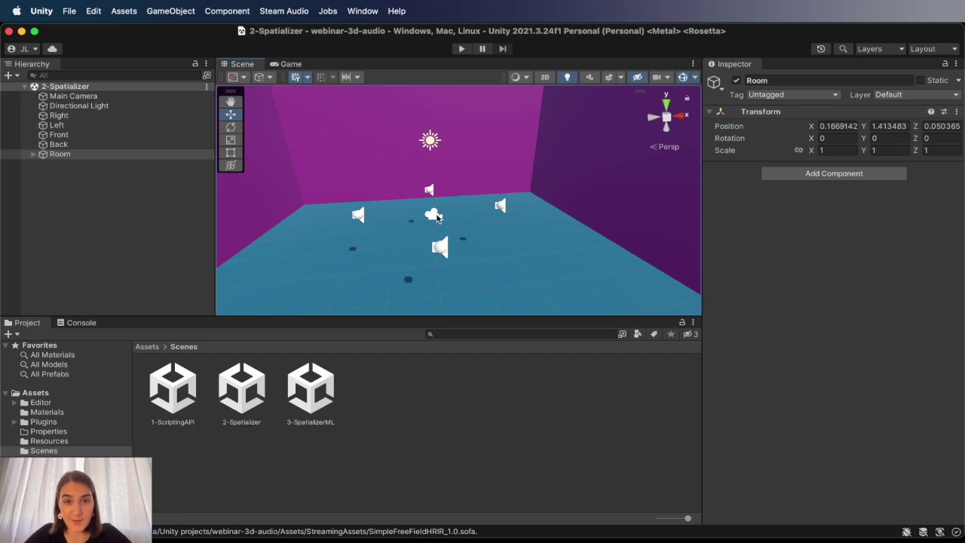
left_click(684, 78)
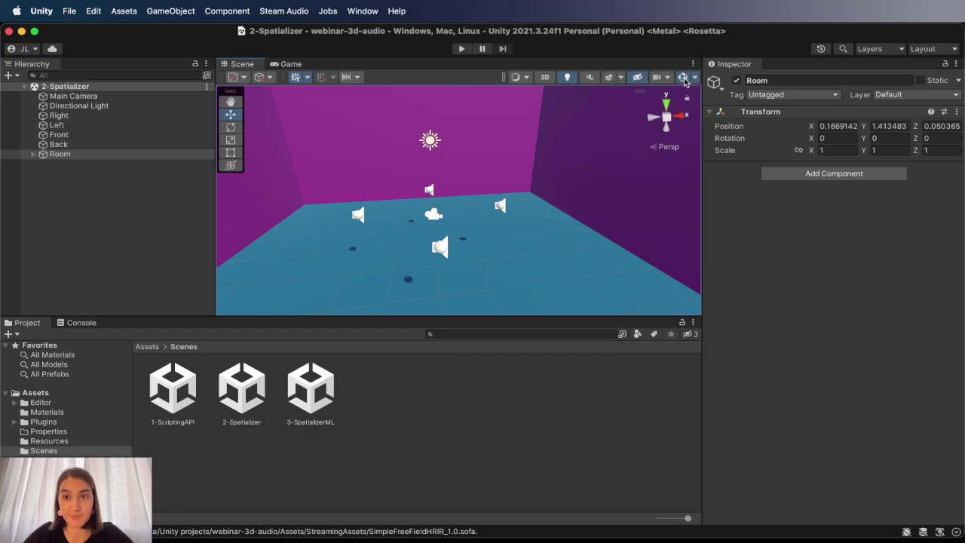
- Examine the Right sphere's Sound On Off script and Audio Source settings, including its 3D sound settings
left_click(76, 117)
scroll(794, 312, "down", 5)
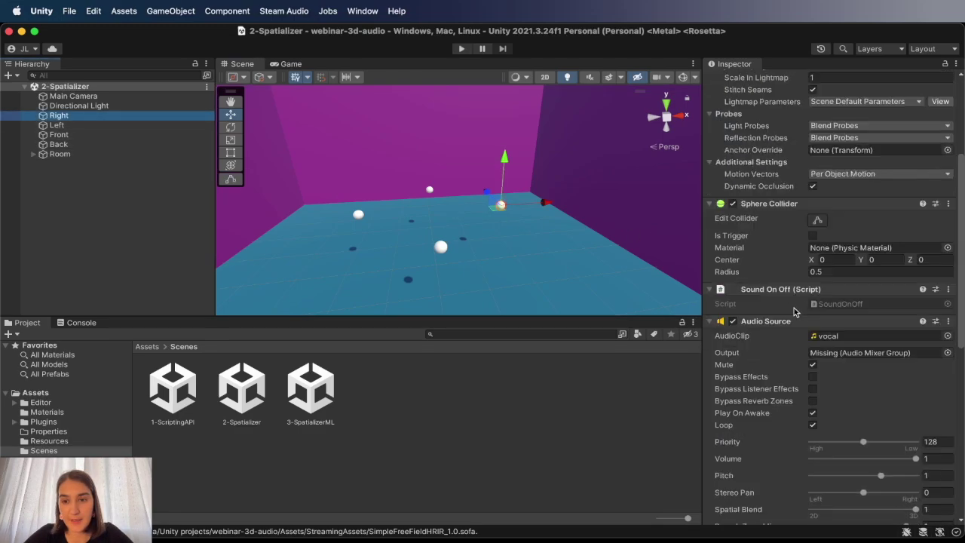
scroll(794, 311, "down", 5)
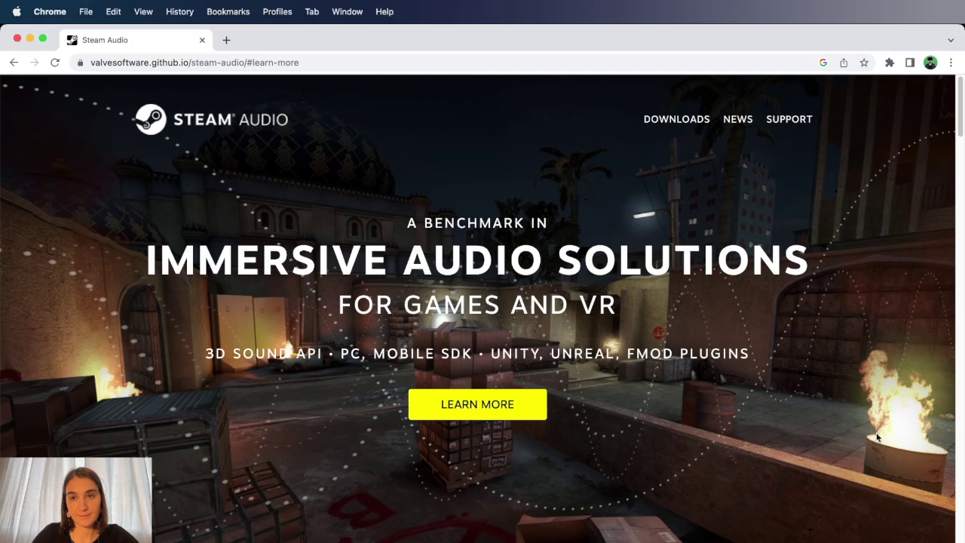
- Open the Steam Audio website's downloads page and look over the available plugins
left_click(689, 121)
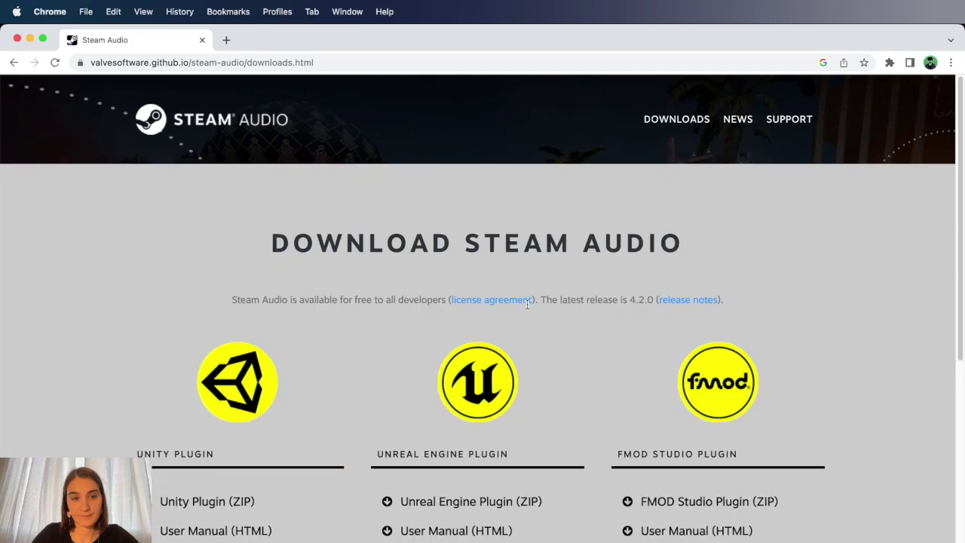
scroll(528, 301, "down", 5)
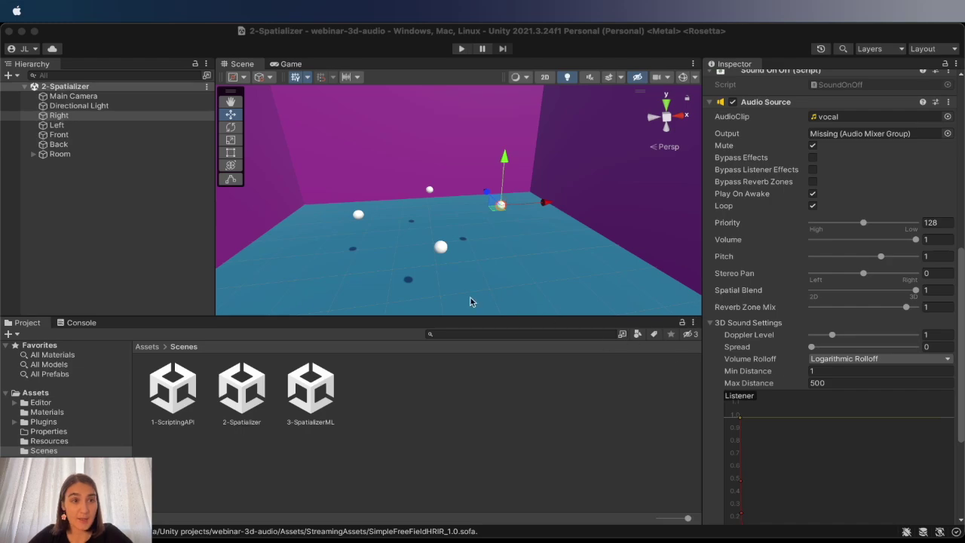
- In Unity's project audio settings, set the spatializer plugin to Steam Audio Spatializer, choose an ambisonic decoder plugin, and close the settings
left_click(436, 228)
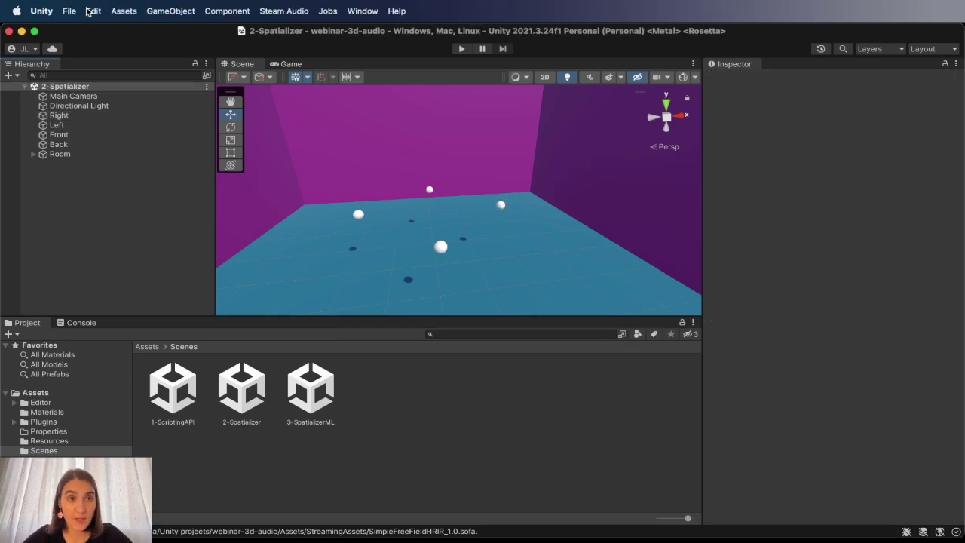
left_click(94, 11)
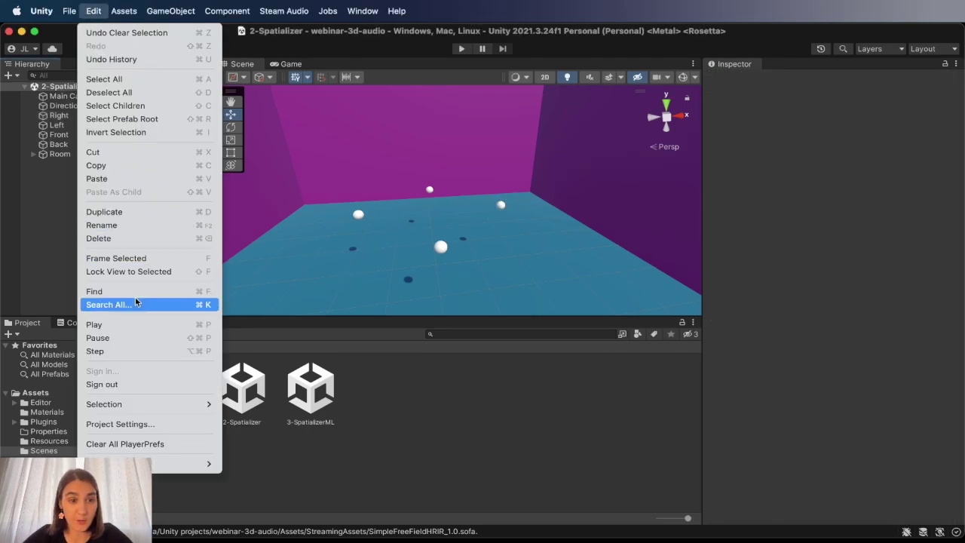
left_click(148, 427)
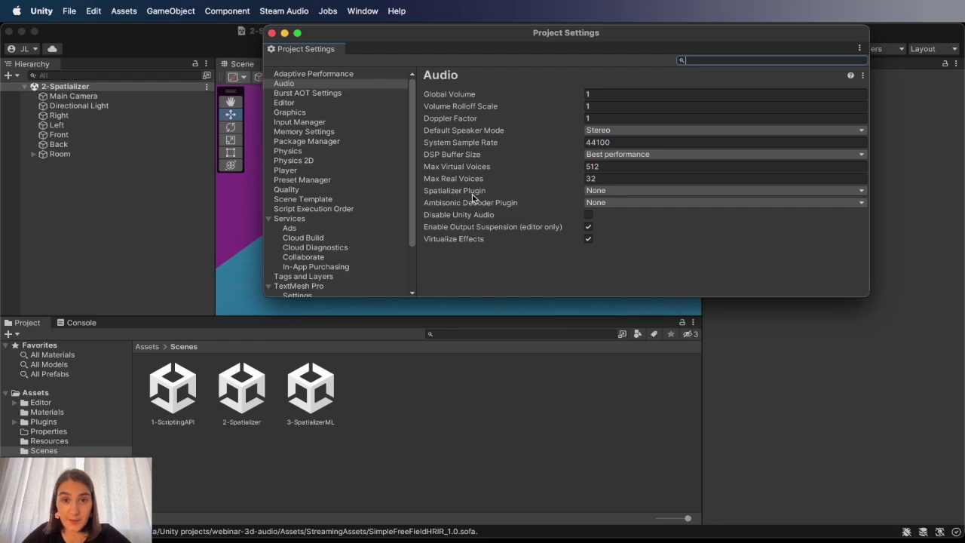
left_click(603, 190)
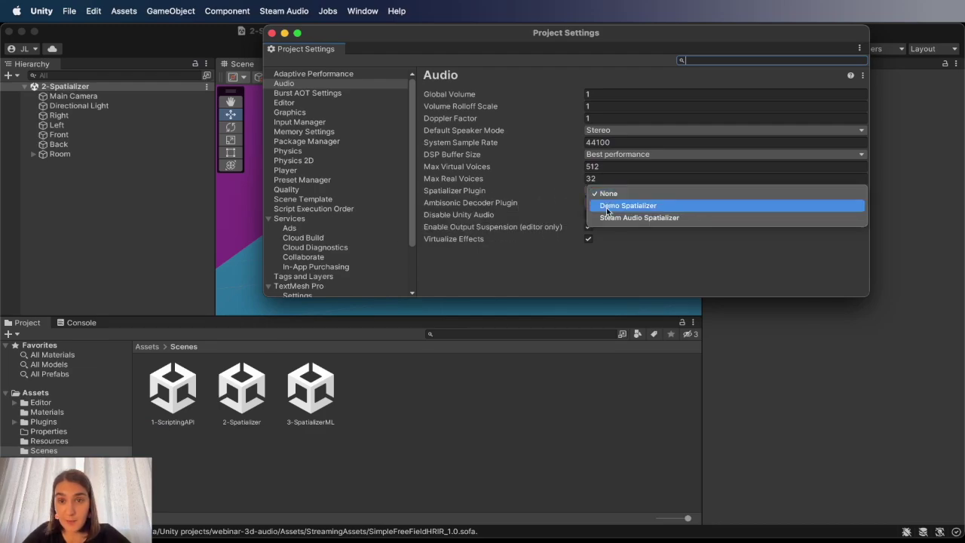
left_click(614, 221)
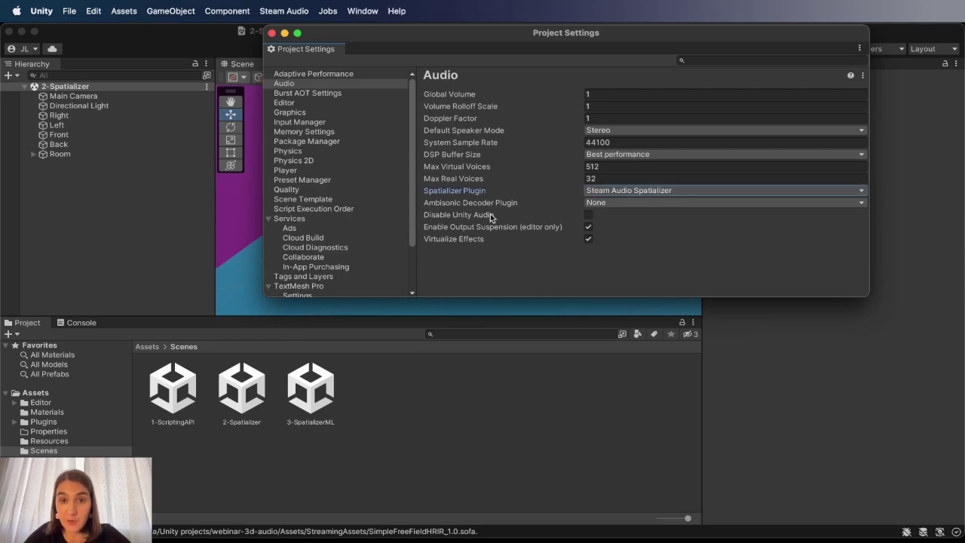
left_click(619, 203)
left_click(627, 219)
key("super+w")
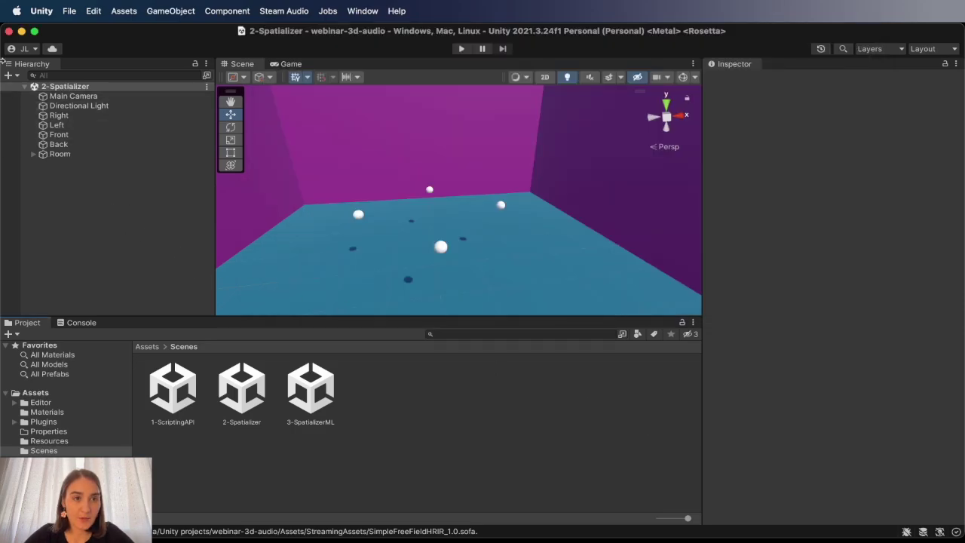
- Turn Spatialize off and back on in the Right sphere's Audio Source
left_click(71, 115)
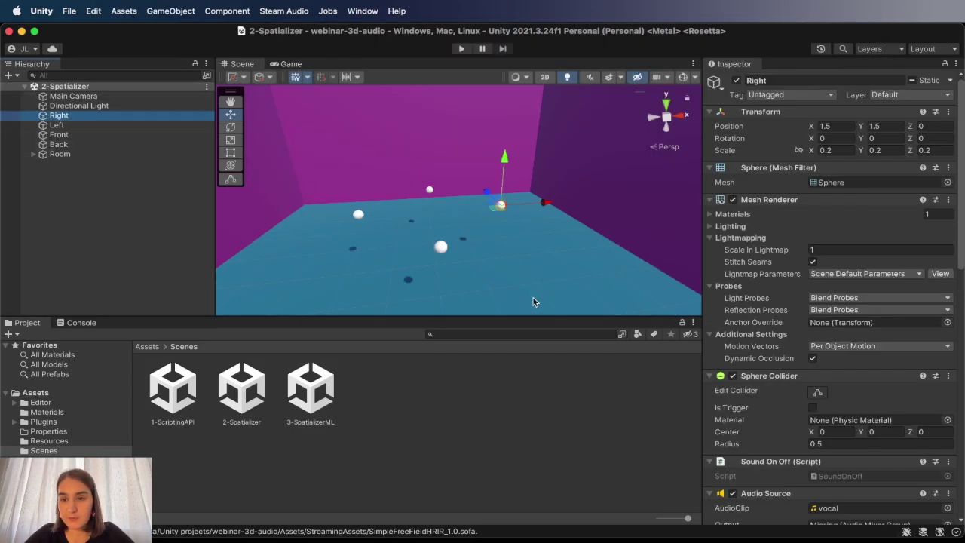
scroll(748, 303, "down", 3)
scroll(751, 310, "down", 3)
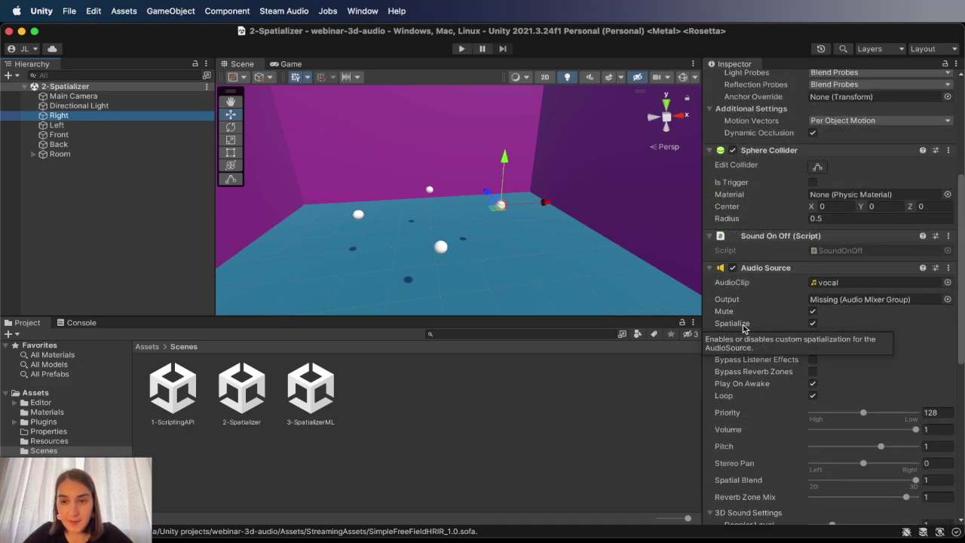
left_click(813, 324)
left_click(813, 324)
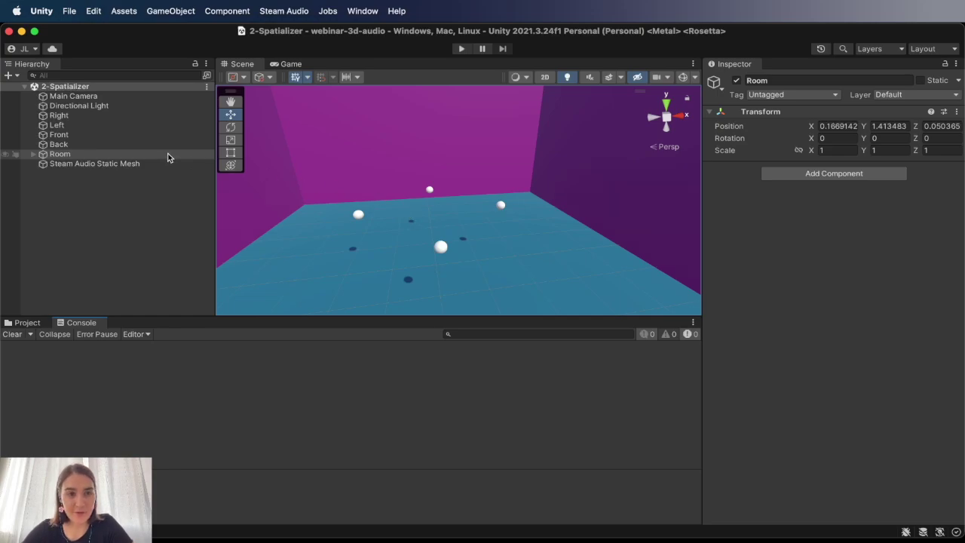
- Review the Right sphere's Steam Audio Source settings, from HRTF and attenuation to reflections and pathing
left_click(79, 116)
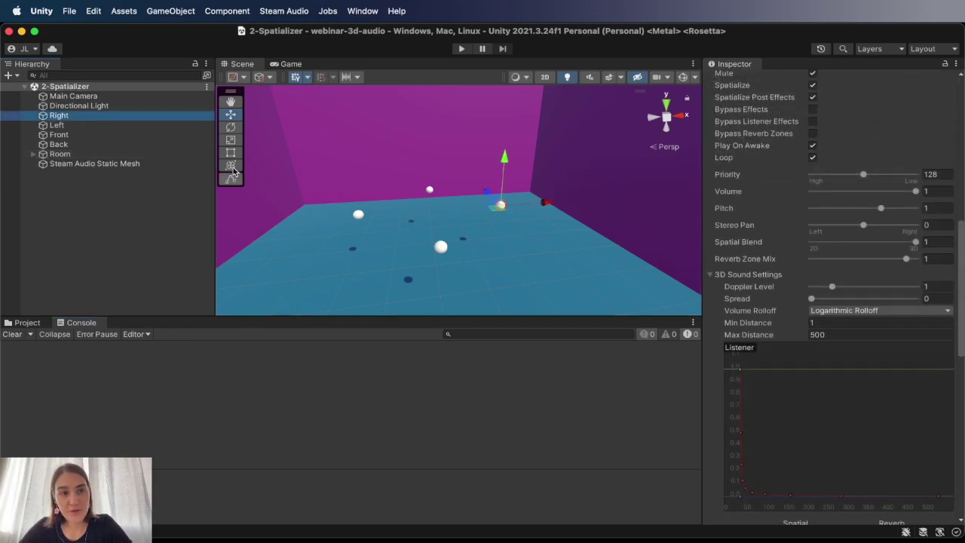
scroll(798, 339, "down", 10)
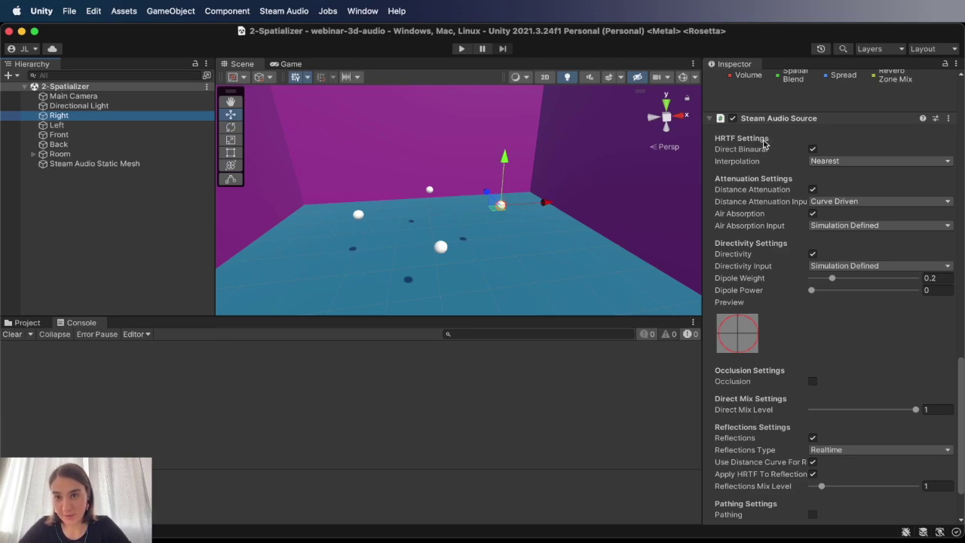
left_click(718, 170)
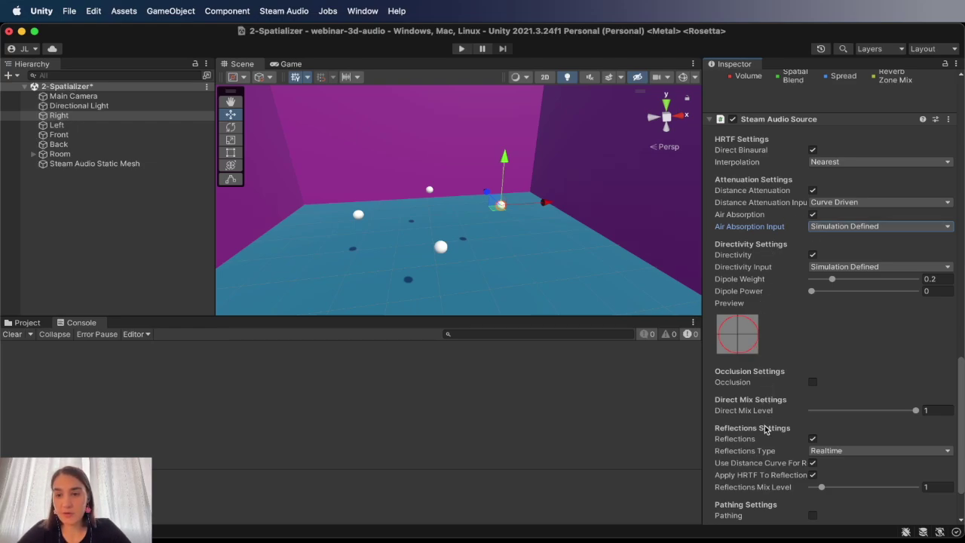
scroll(760, 435, "down", 1)
scroll(760, 433, "down", 2)
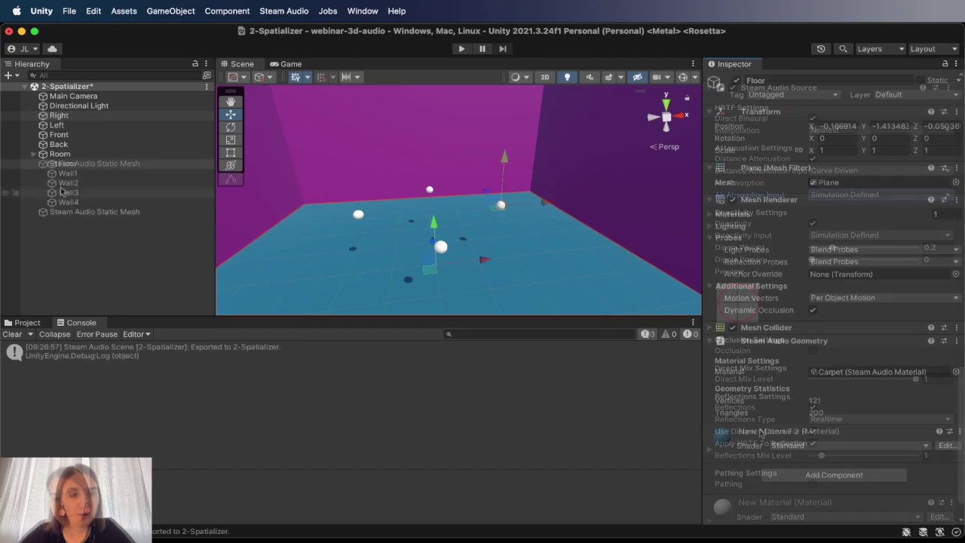
- Compare the acoustic materials in the Steam Audio Geometry components of the Room's Floor, Wall1 and Wall2
left_click(67, 164)
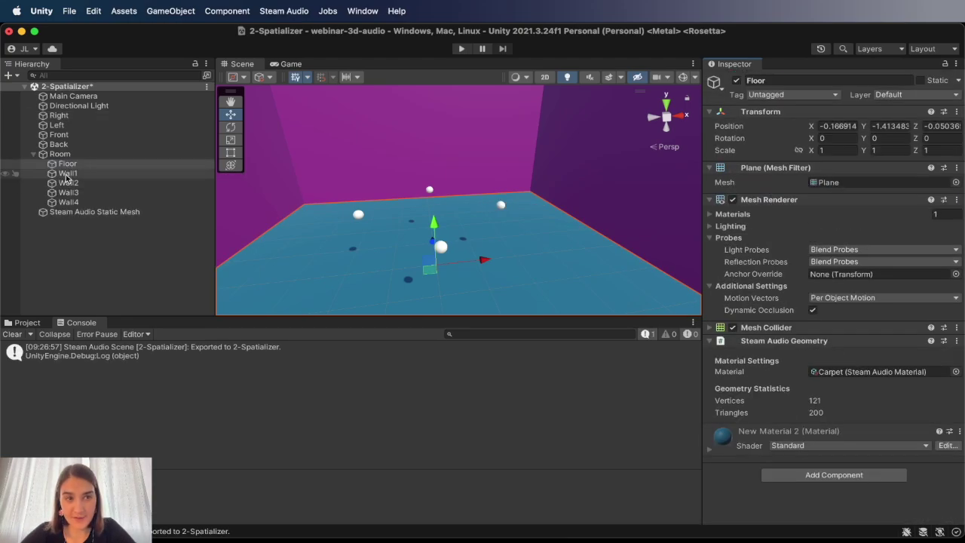
left_click(66, 174)
left_click(67, 183)
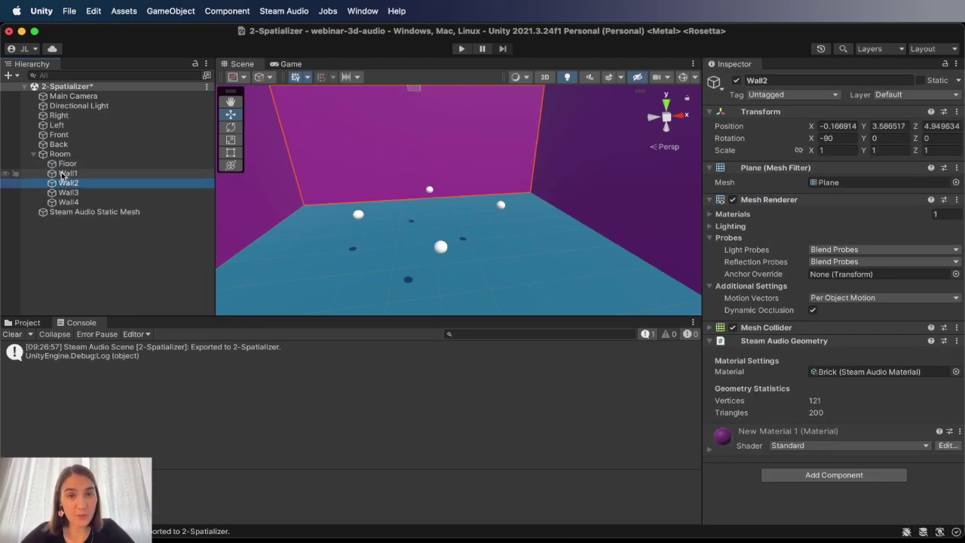
left_click(65, 174)
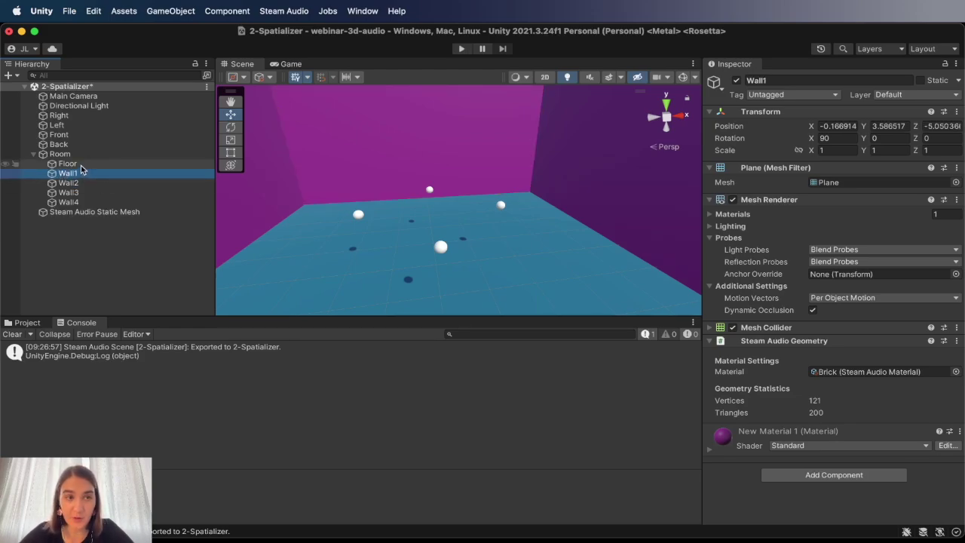
left_click(79, 166)
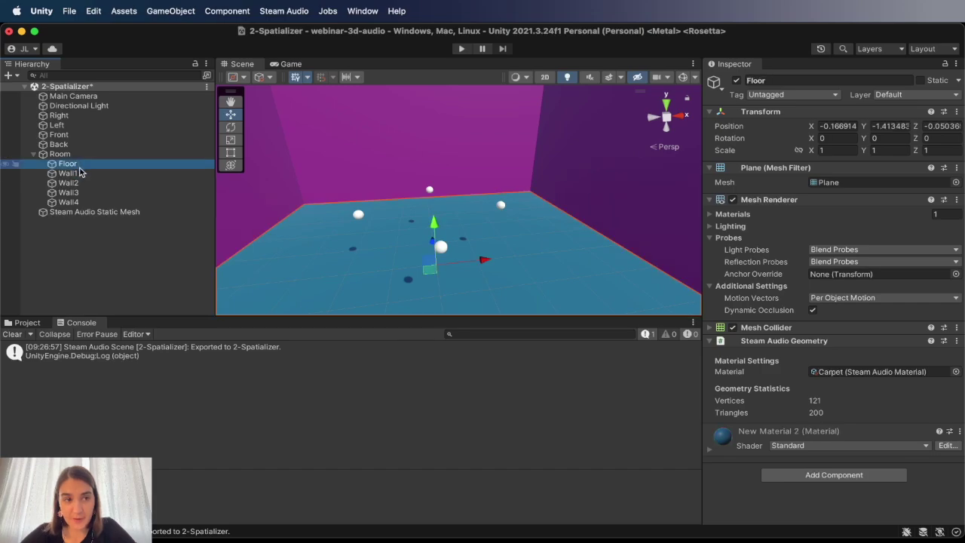
left_click(83, 174)
left_click(83, 183)
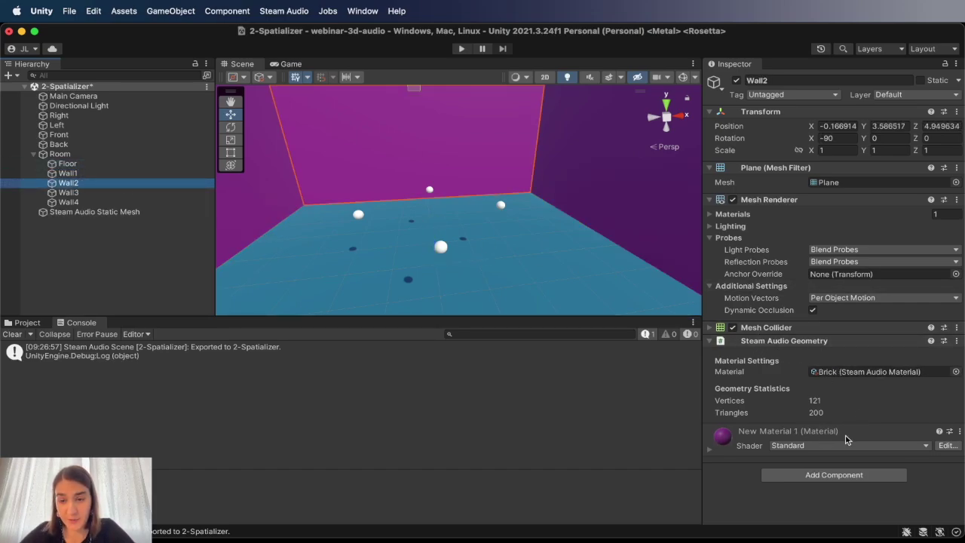
- View the Steam Audio scene export commands and open the material choices for Wall2's Steam Audio Geometry
left_click(298, 9)
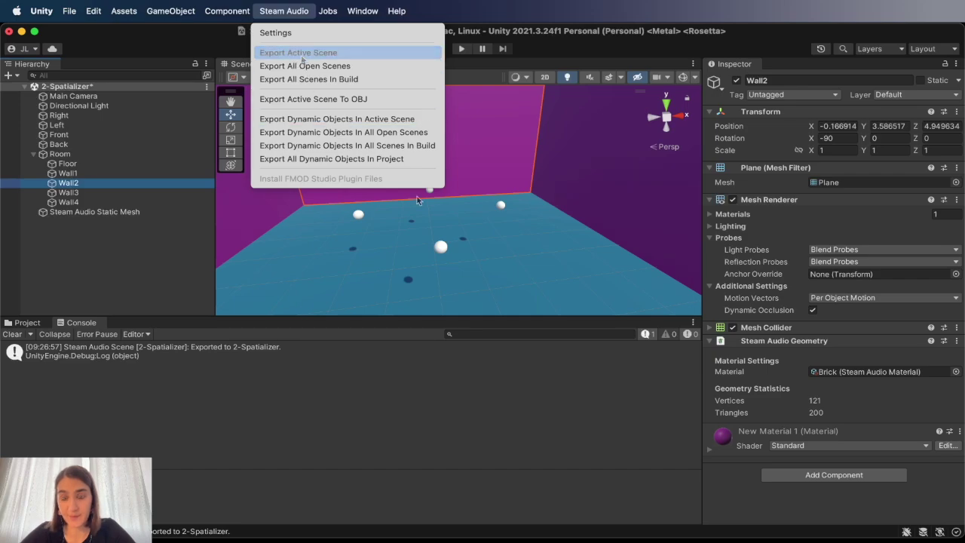
left_click(955, 372)
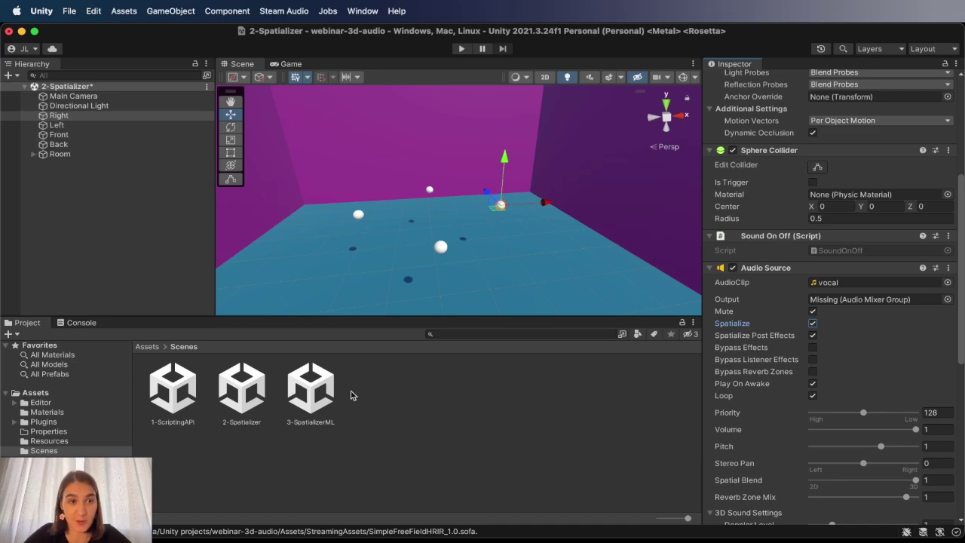
- Inspect the Main Camera's components, and open the SoundOnOff script attached to the Right sphere
left_click(157, 96)
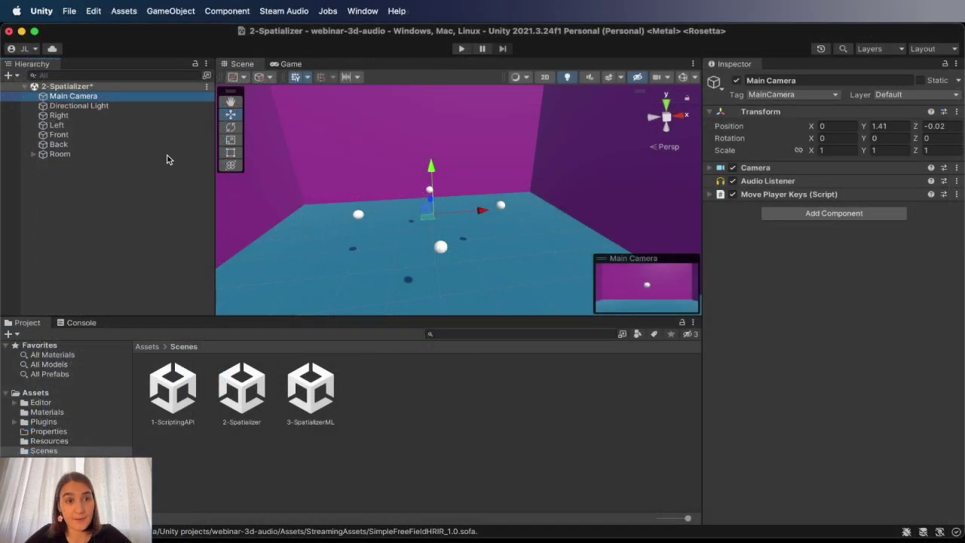
left_click(97, 119)
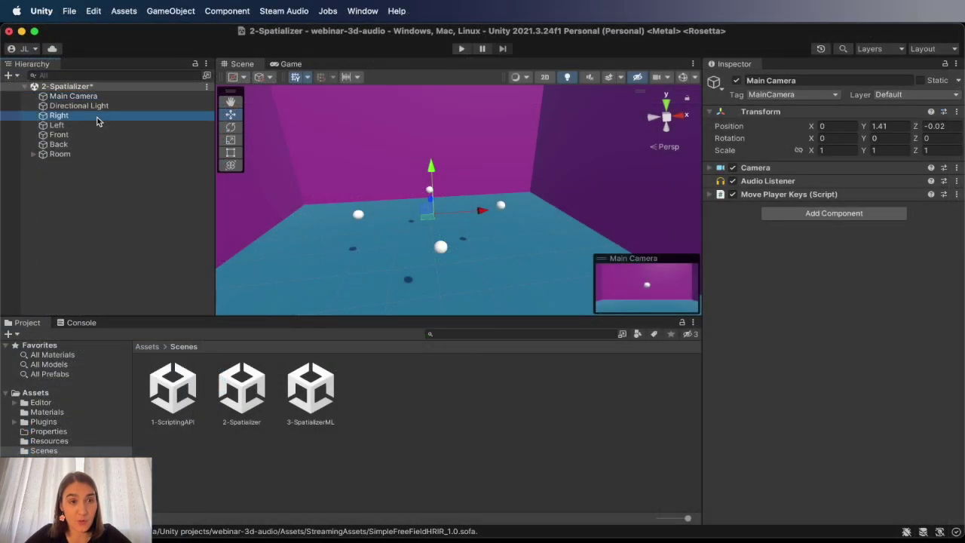
scroll(768, 241, "down", 6)
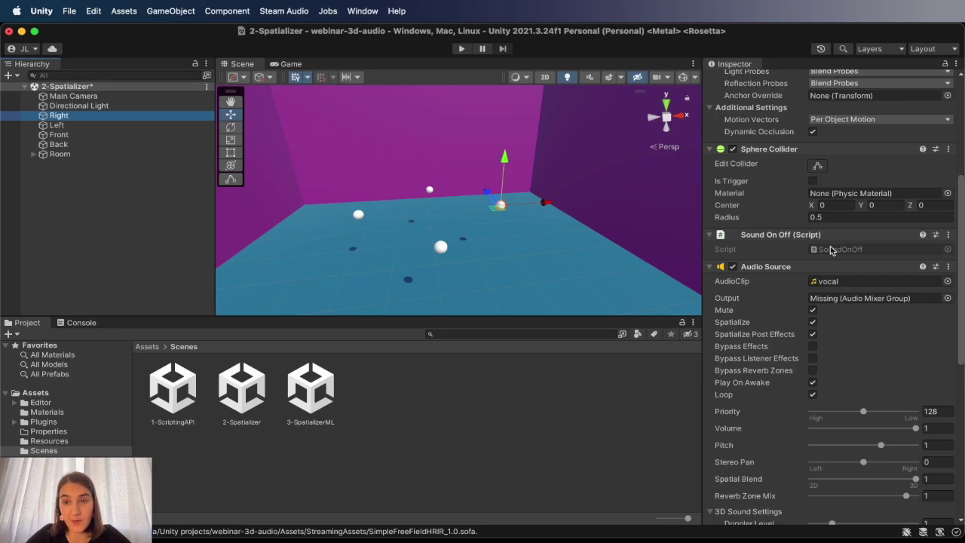
double_click(832, 249)
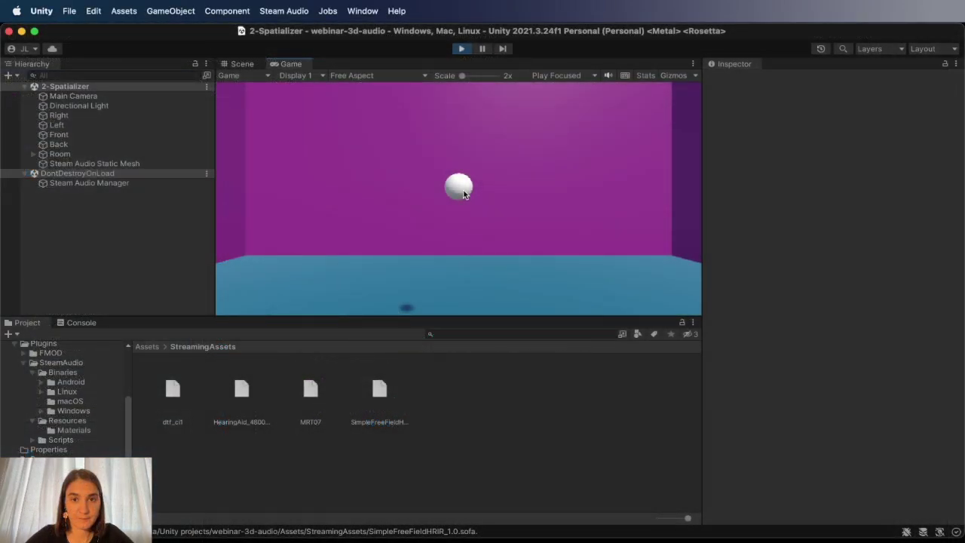
- In the running scene, switch on the Front sphere's sound, approach it and turn away to hear its direction change
left_click(463, 195)
key("w")
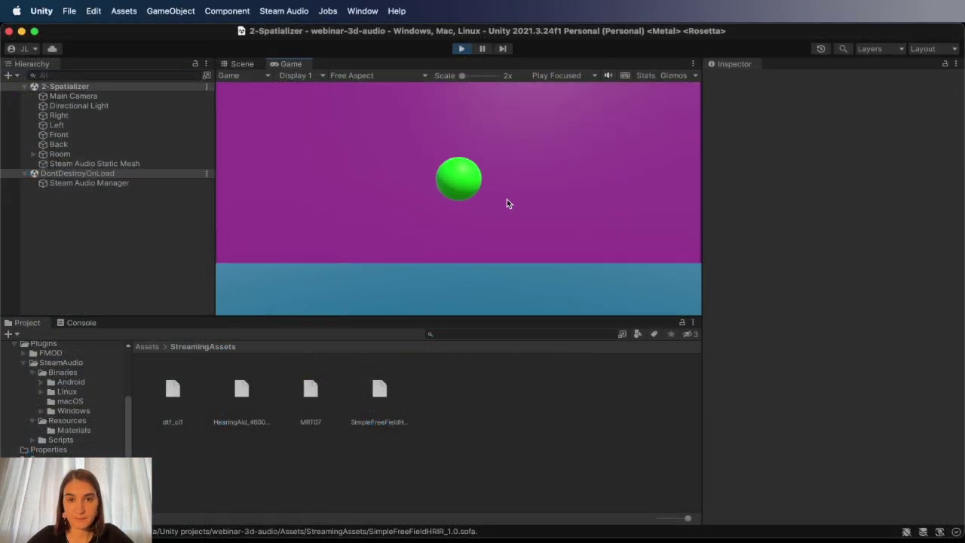
key("d")
key("a")
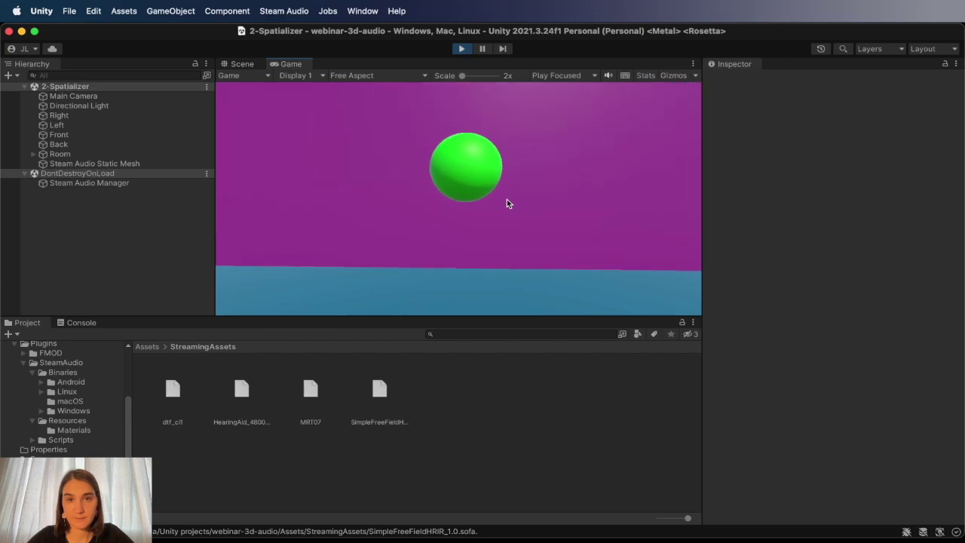
key("d")
key("d")
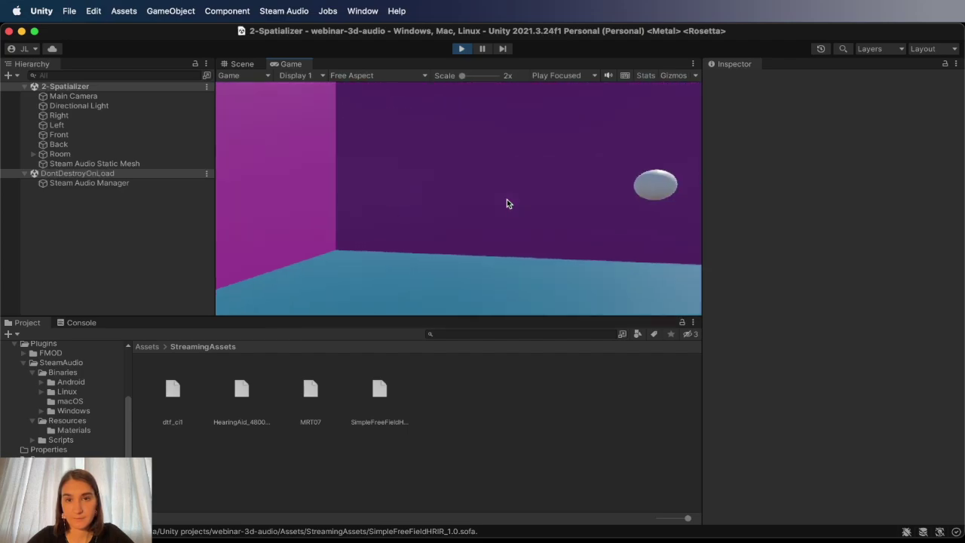
- Switch on the Right sphere's sound, and move closer and turn around it to test the spatialization
left_click(532, 190)
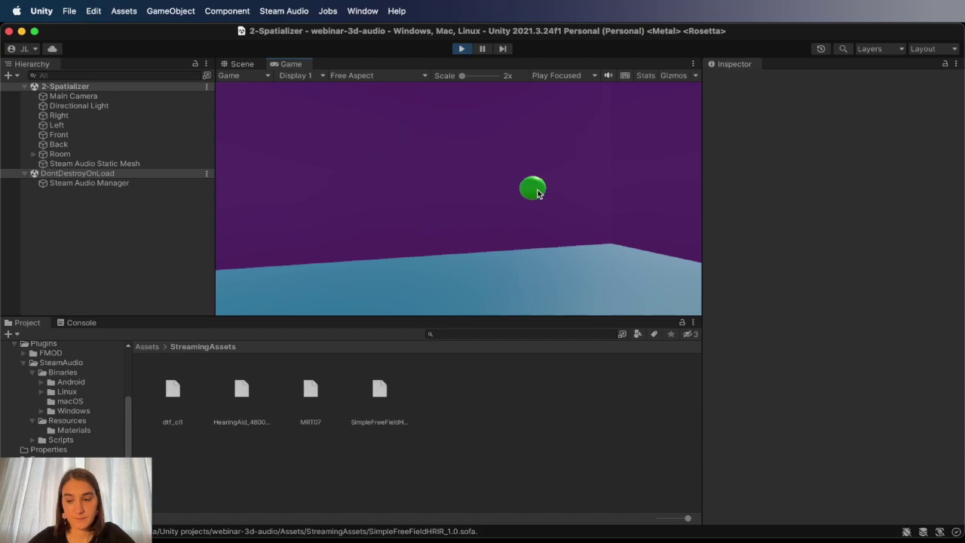
key("d")
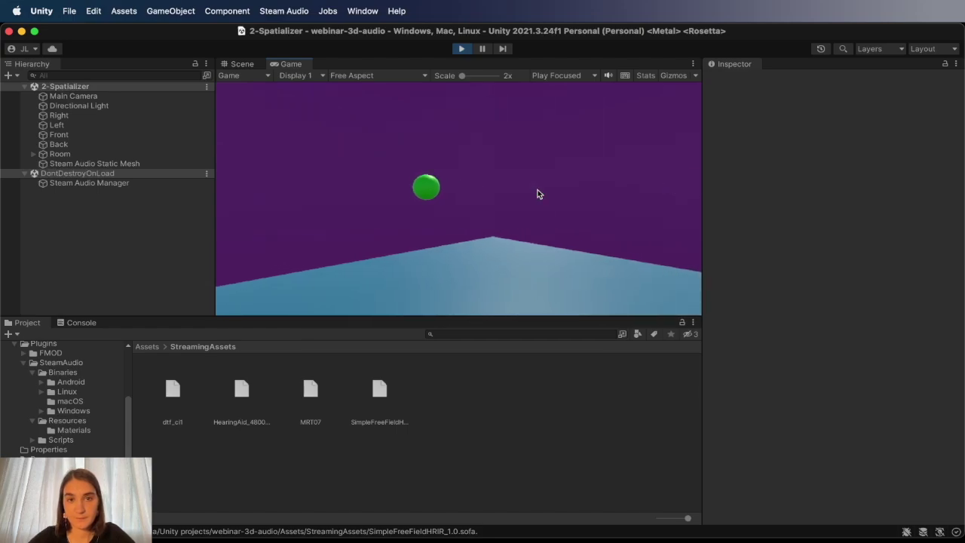
key("w")
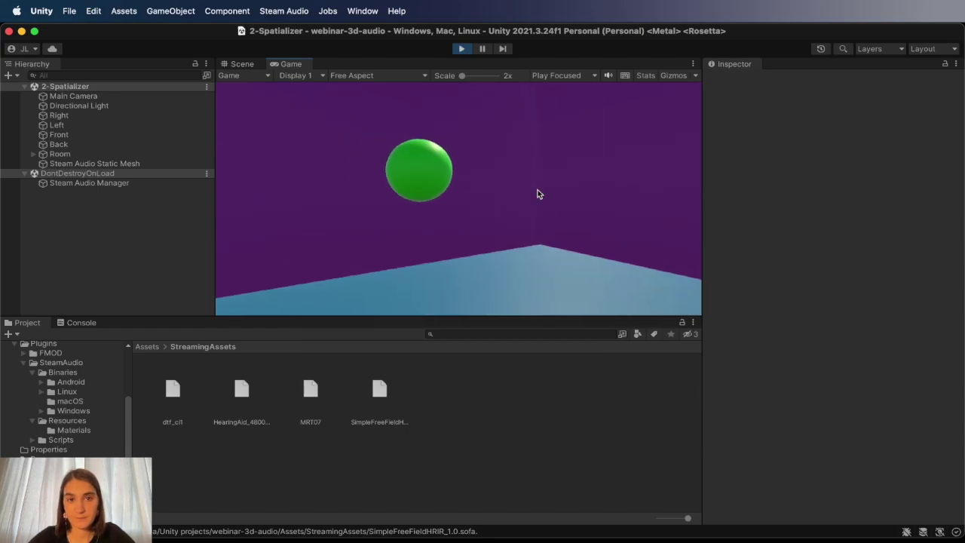
key("a")
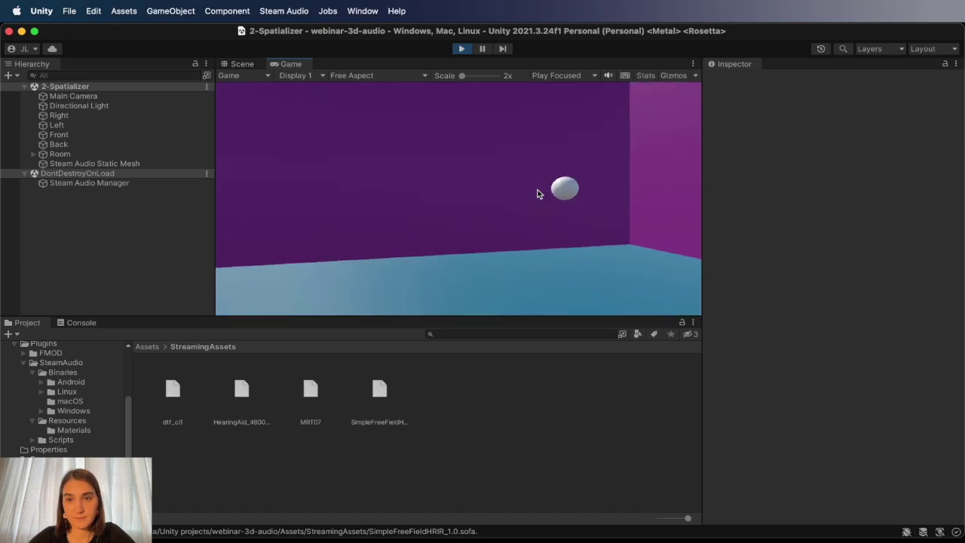
- Switch on the Back and Left spheres' sounds while moving and turning between them to compare their directions
key("d")
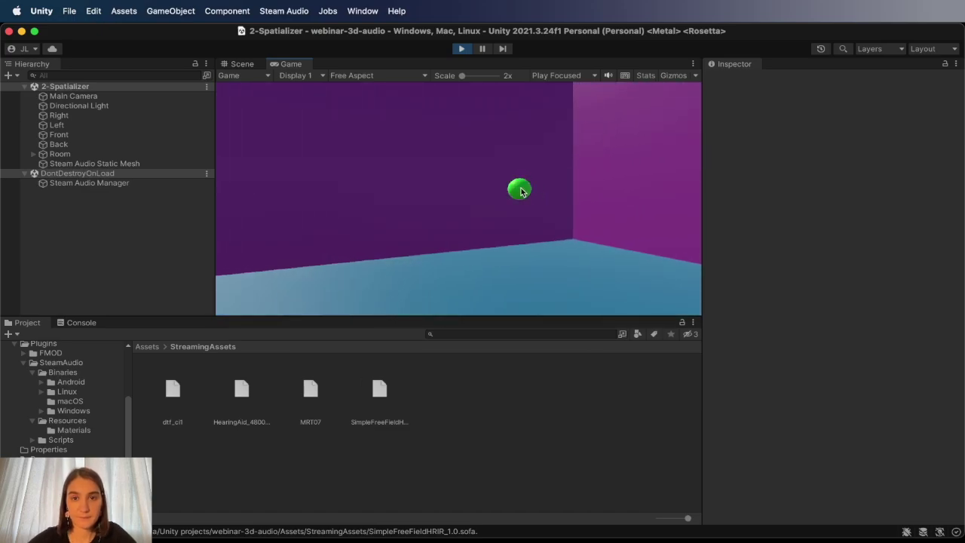
key("d")
key("a")
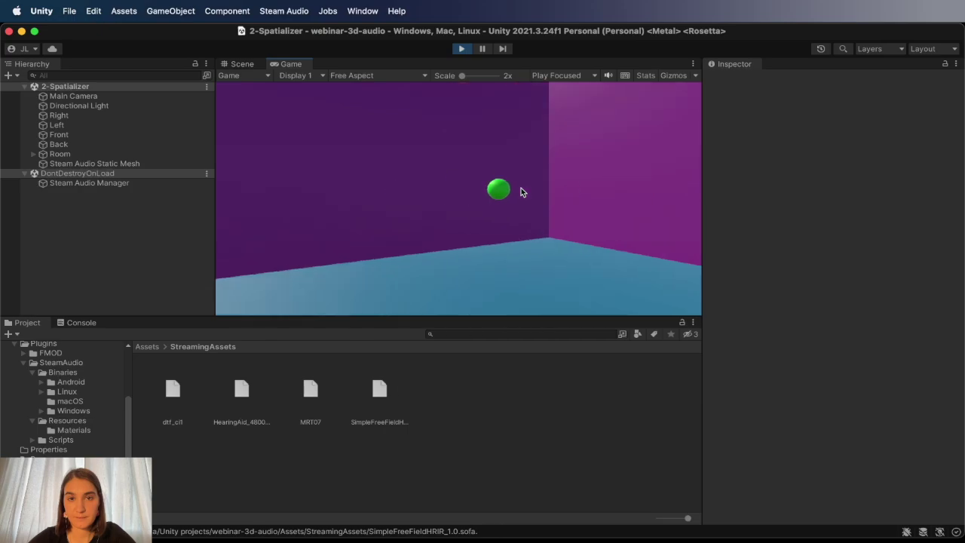
key("d")
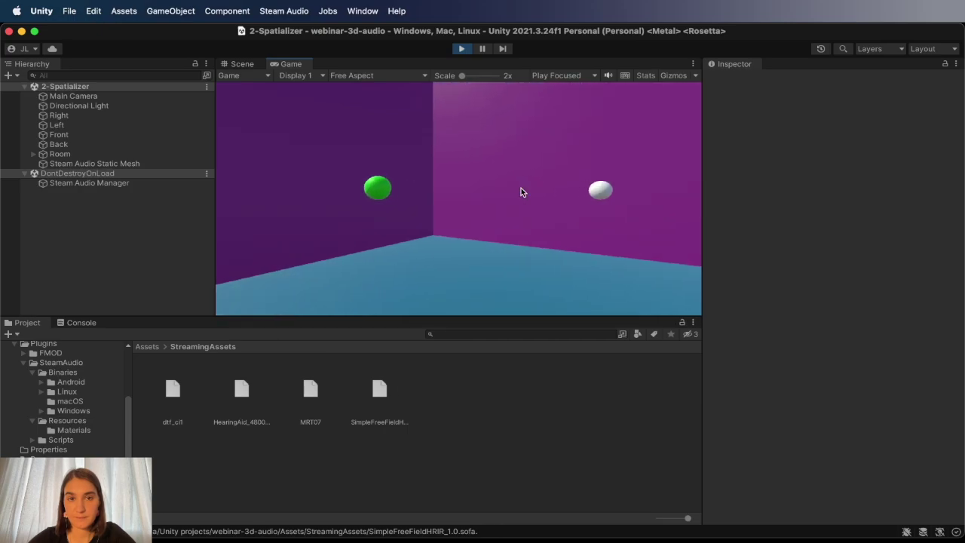
key("a")
key("a")
key("w")
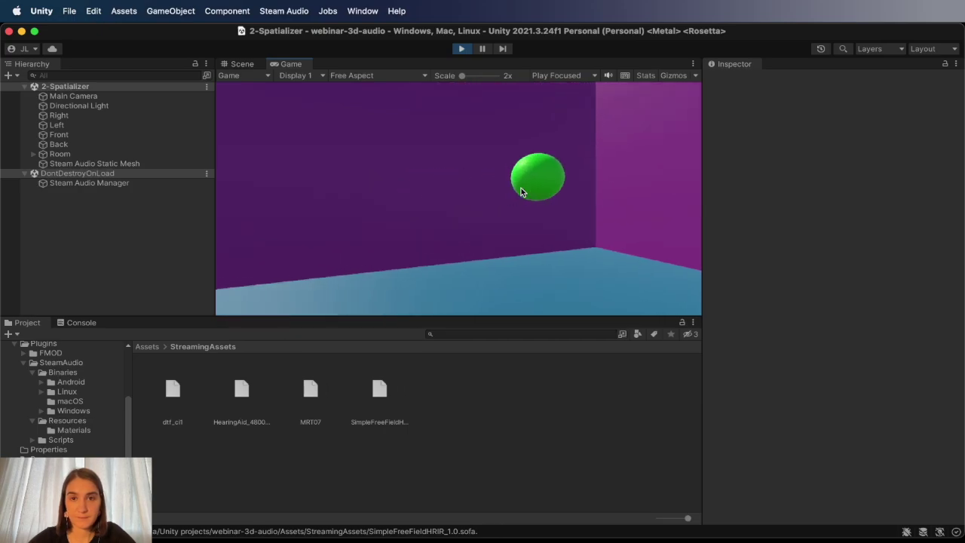
key("d")
key("s")
key("w")
key("d")
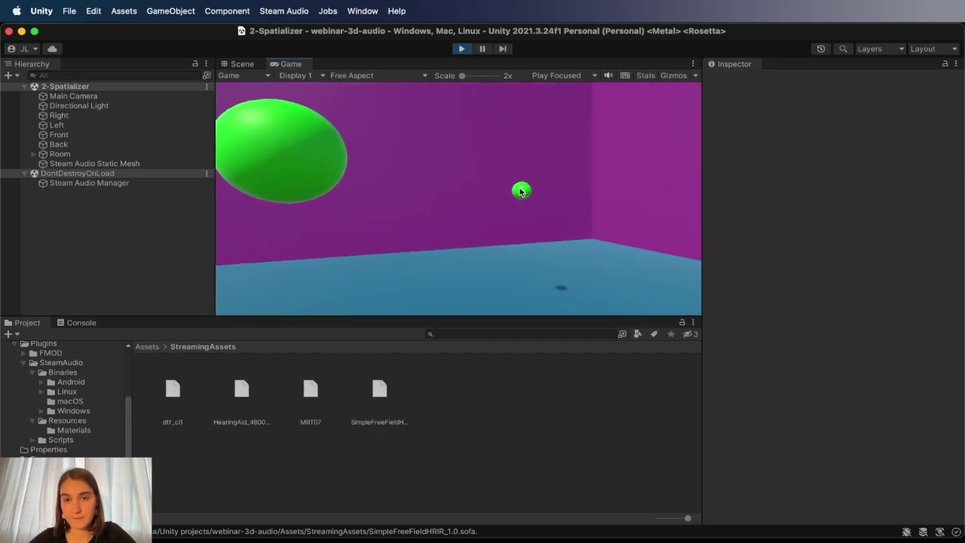
- Turn around the room among the playing spheres to hear the combined spatial mix, and stop the scene
key("d")
key("a")
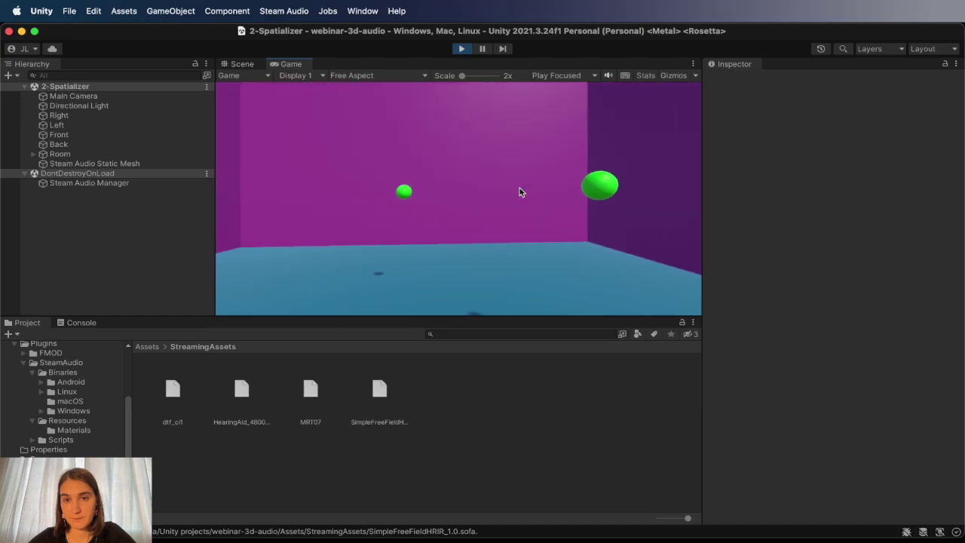
key("d")
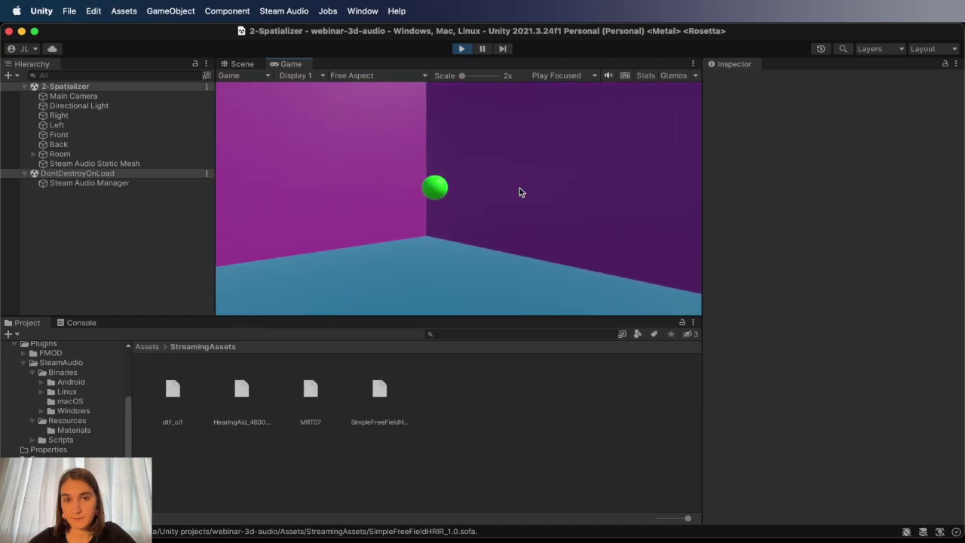
key("d")
key("a")
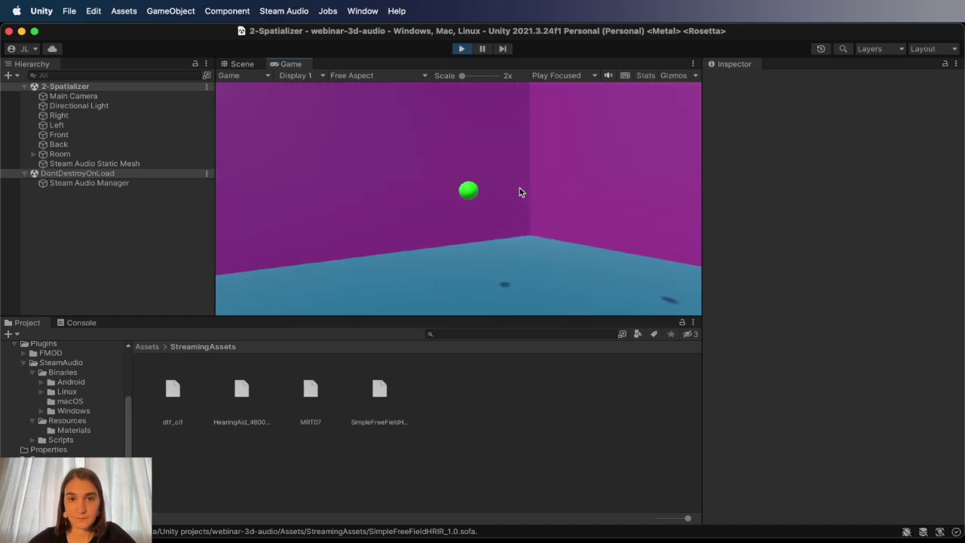
key("d")
key("a")
key("d")
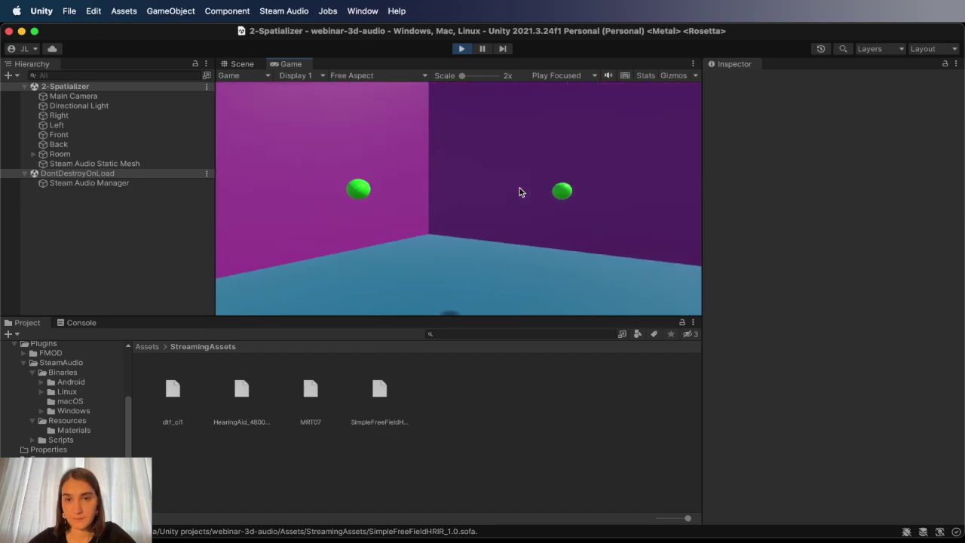
key("d")
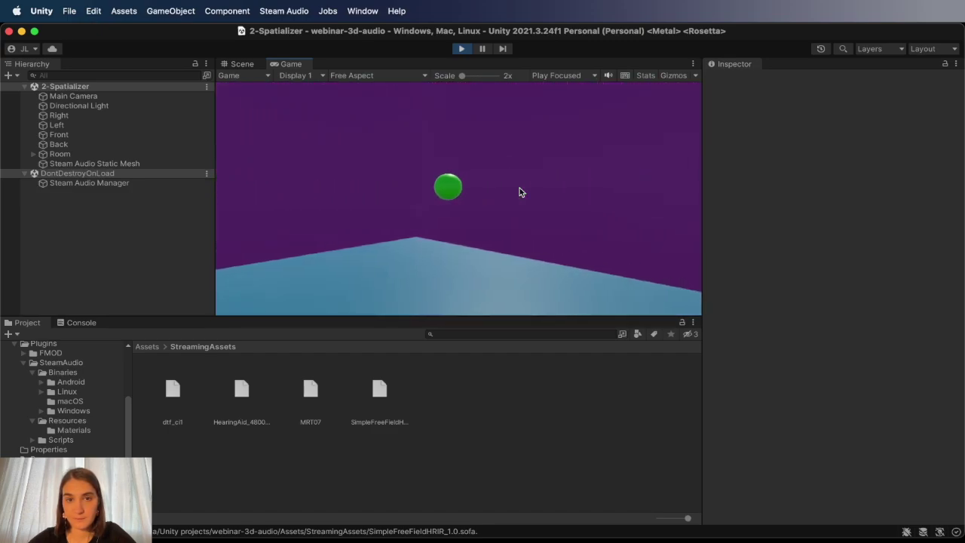
key("w")
key("a")
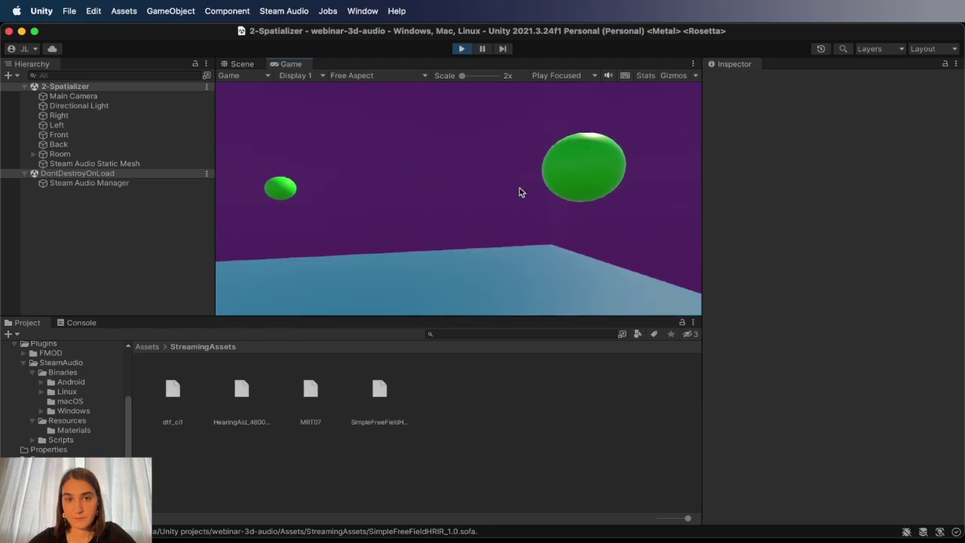
key("super+p")
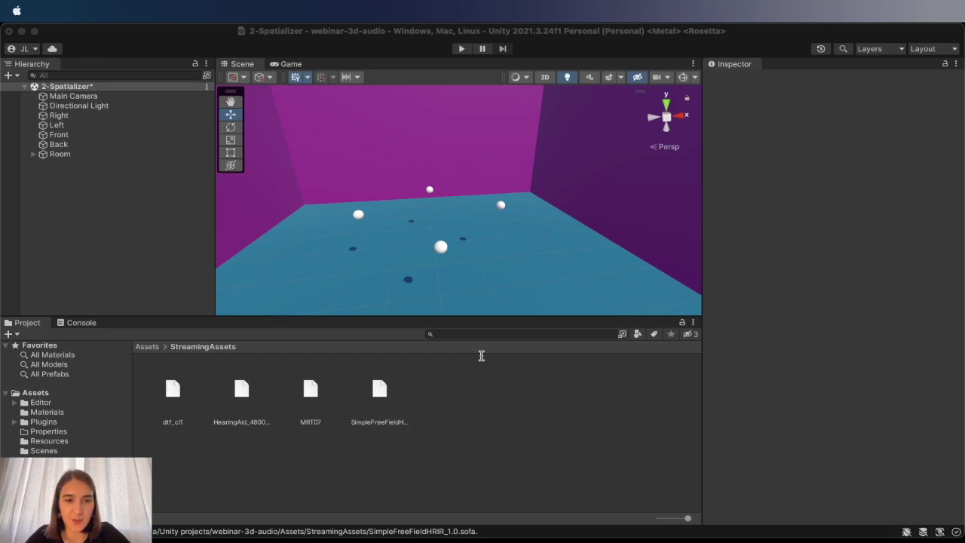
- Look through the SOFA HRTF files in the StreamingAssets folder, including dtf_ci1, HearingAid_48000Hz and MRT07
left_click(344, 474)
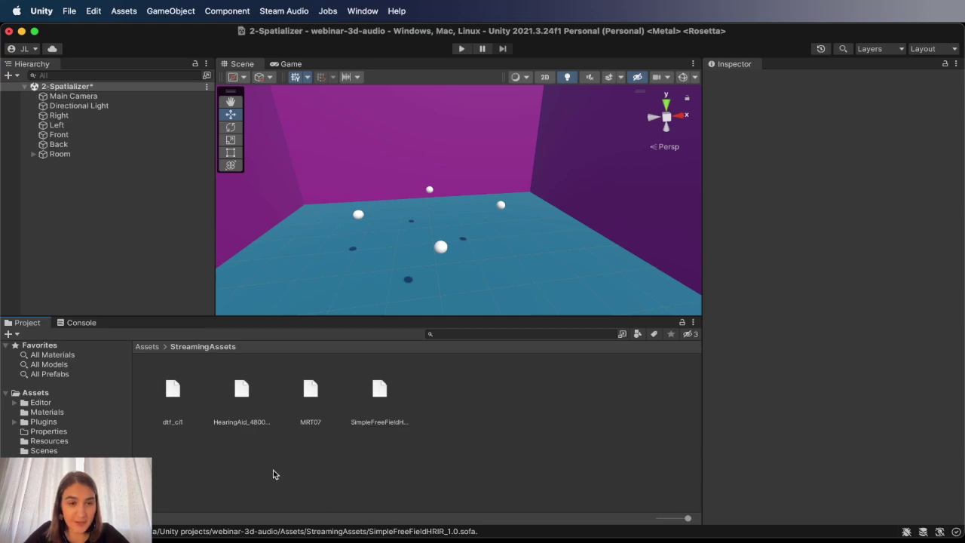
left_click(171, 403)
left_click(240, 404)
left_click(325, 405)
key("super+z")
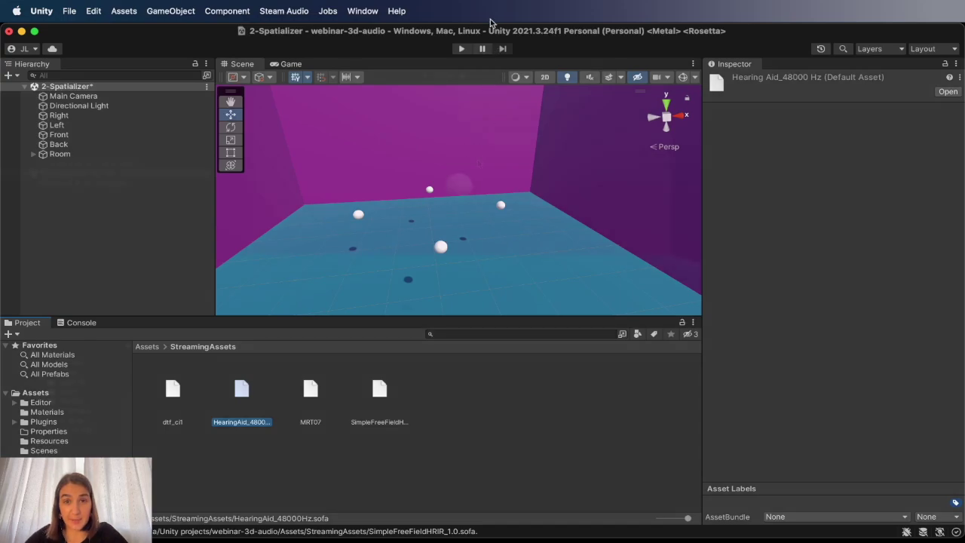
- Run the scene and set the Steam Audio Manager's Current HRTF to HearingAid_48000Hz
left_click(462, 48)
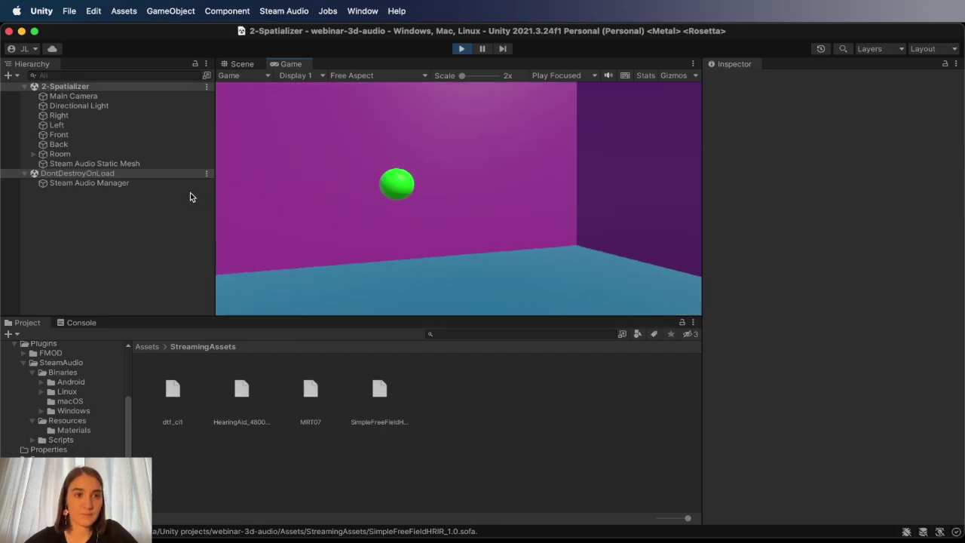
left_click(143, 183)
left_click(908, 202)
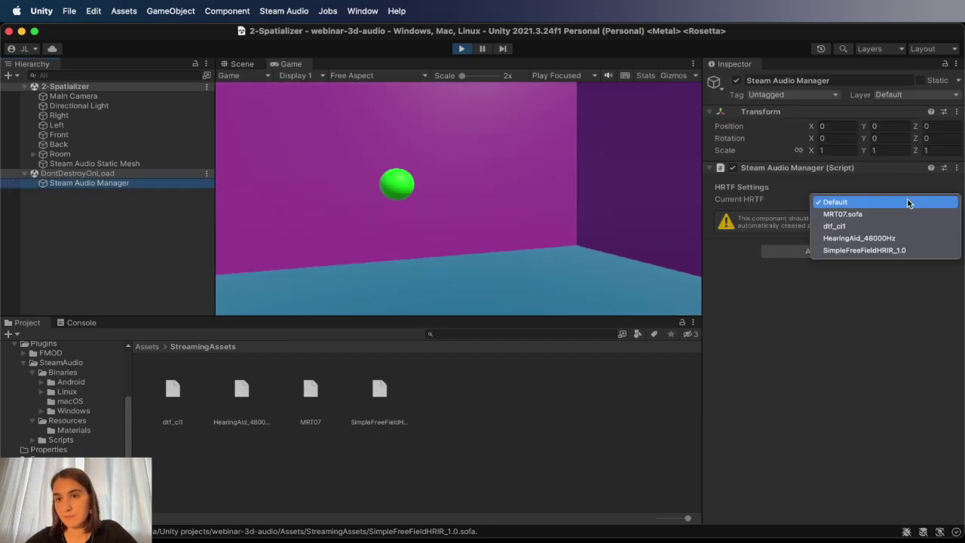
left_click(931, 238)
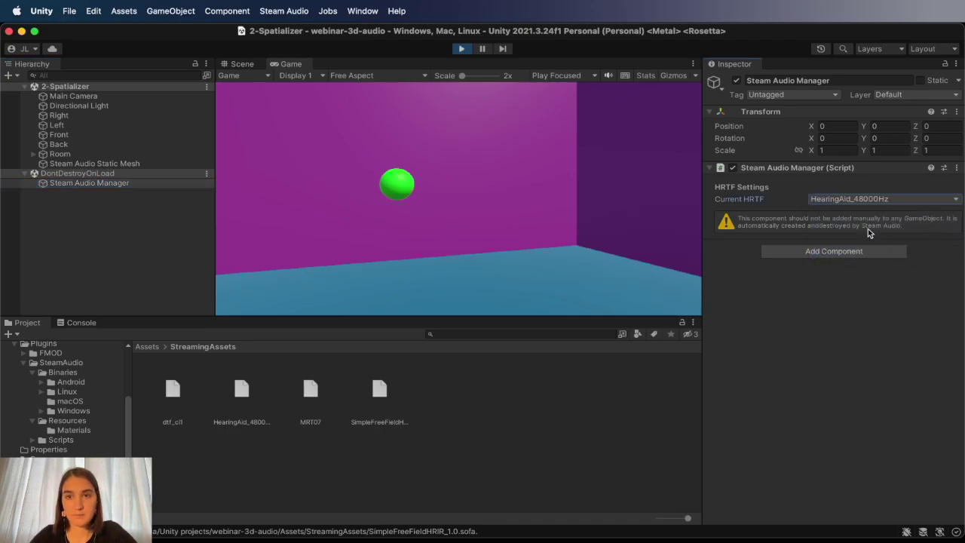
- Move around the room to hear the HearingAid_48000Hz HRTF, switching on the Back sphere's sound and backing away from it
left_click(612, 246)
key("Left")
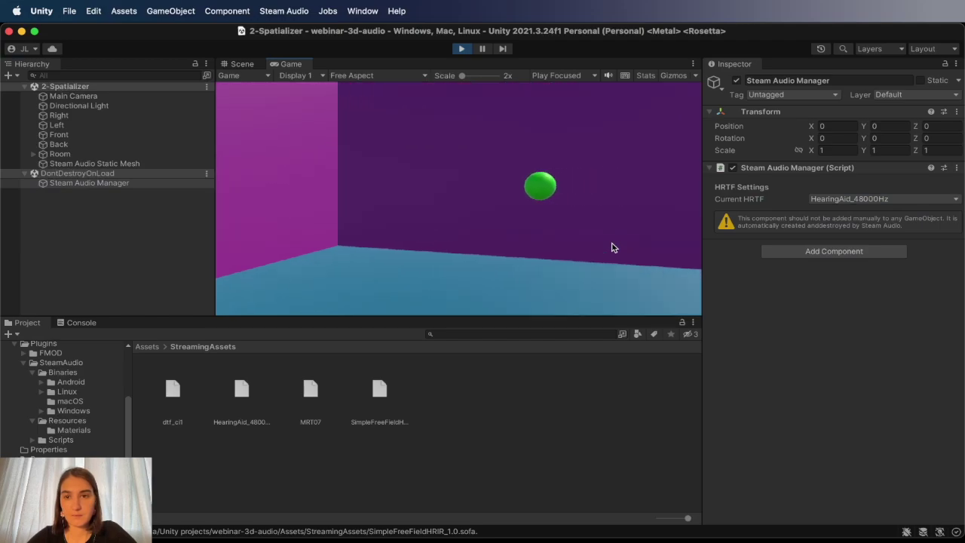
key("Up")
key("Right")
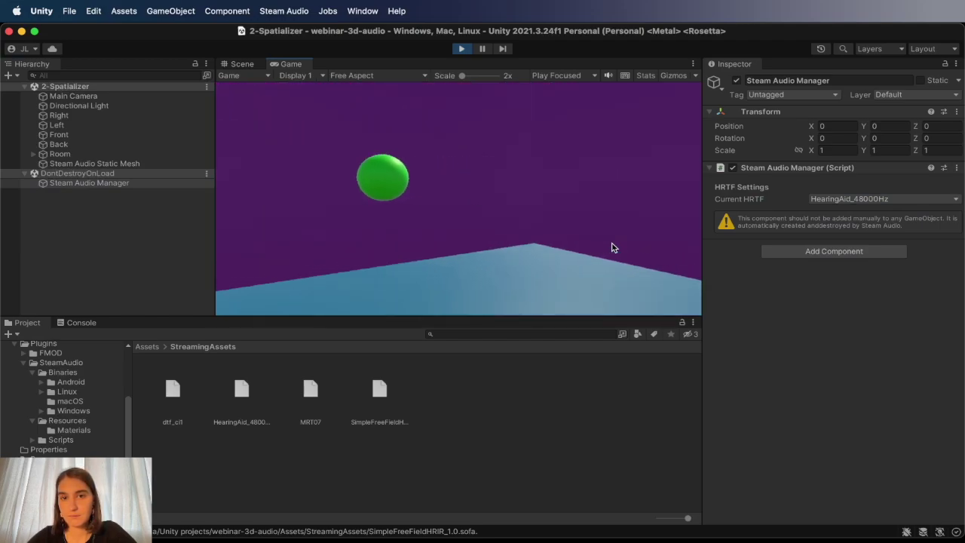
key("Right")
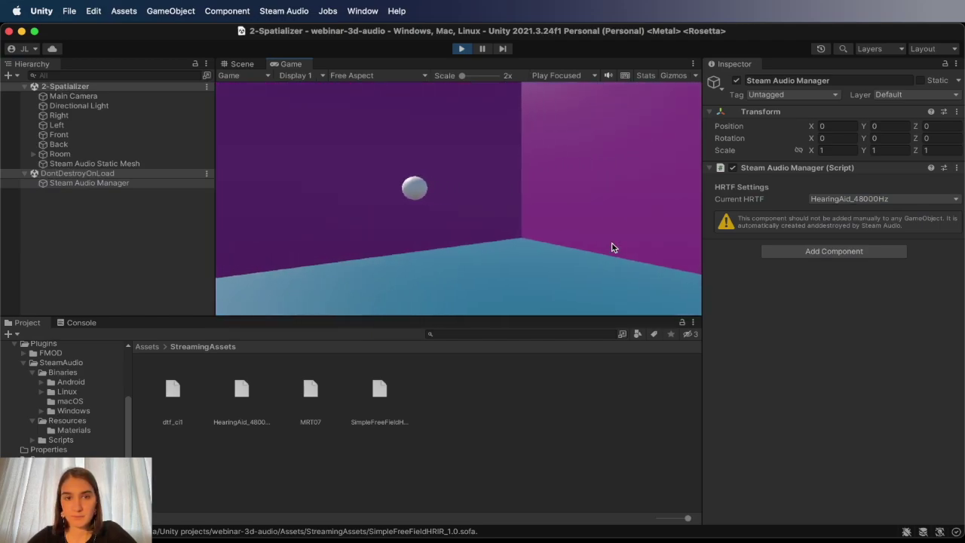
key("Up")
key("Left")
key("Left")
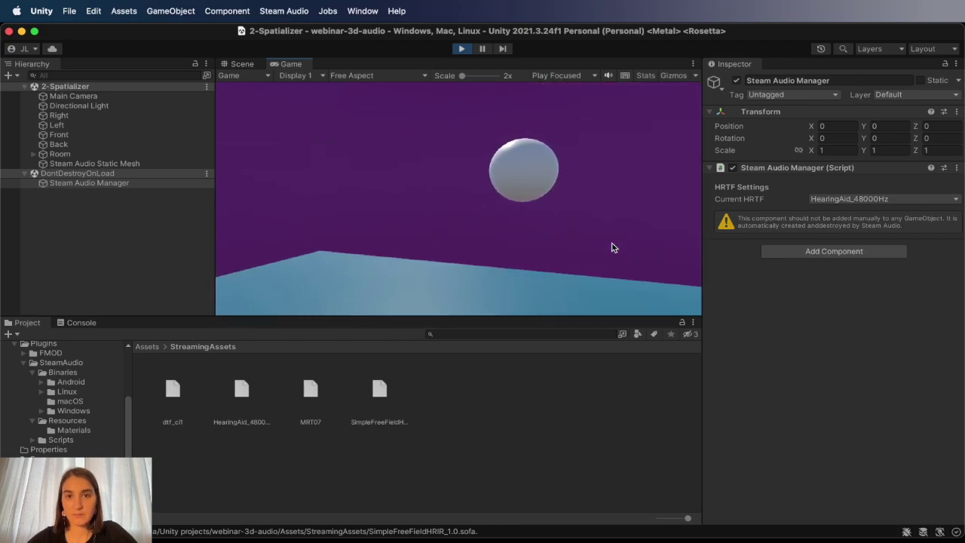
left_click(534, 167)
key("Down")
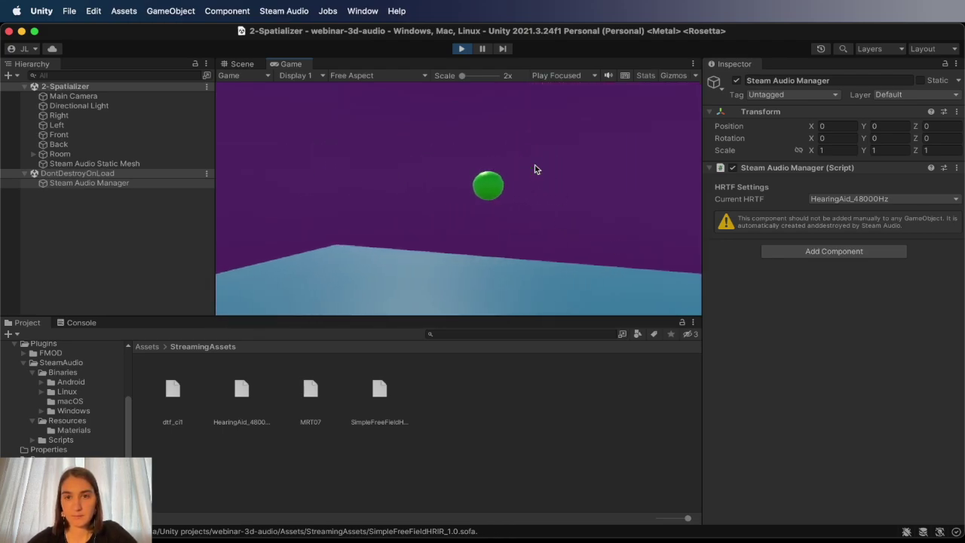
- Set the Steam Audio Manager's Current HRTF to Default and stop the running scene
left_click(872, 200)
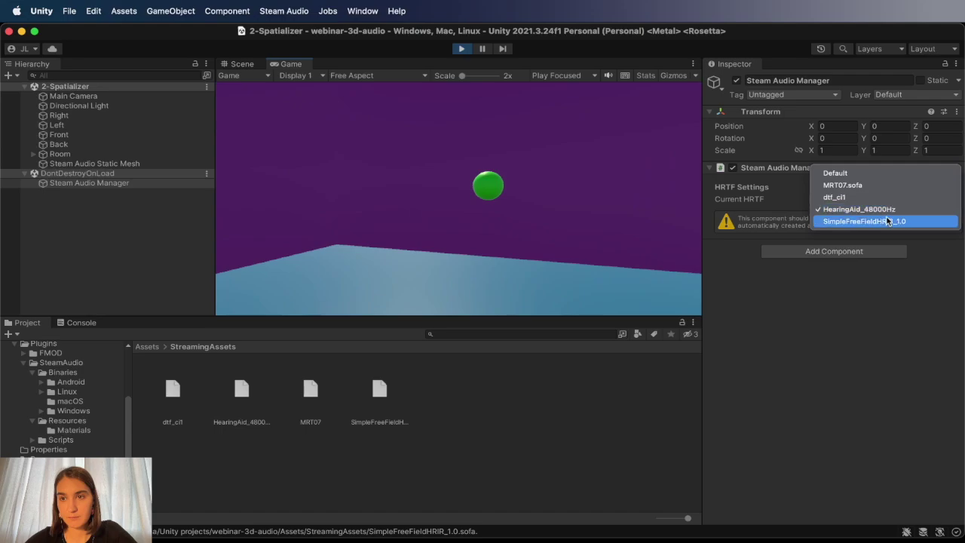
left_click(855, 175)
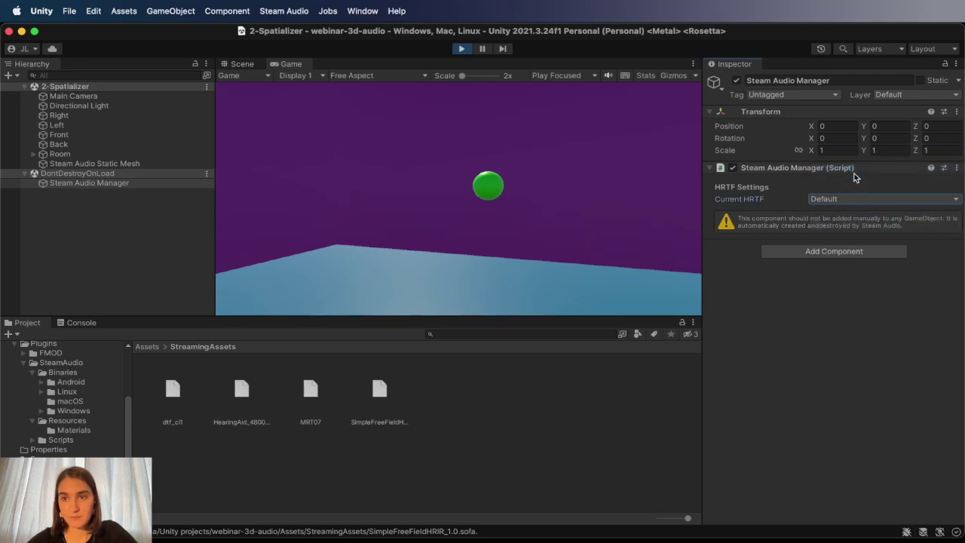
left_click(637, 181)
key("super+p")
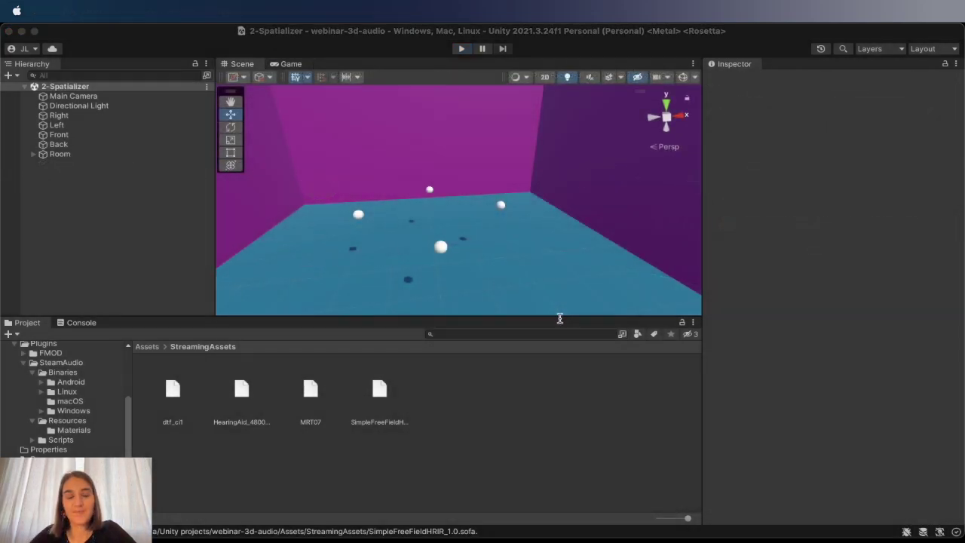